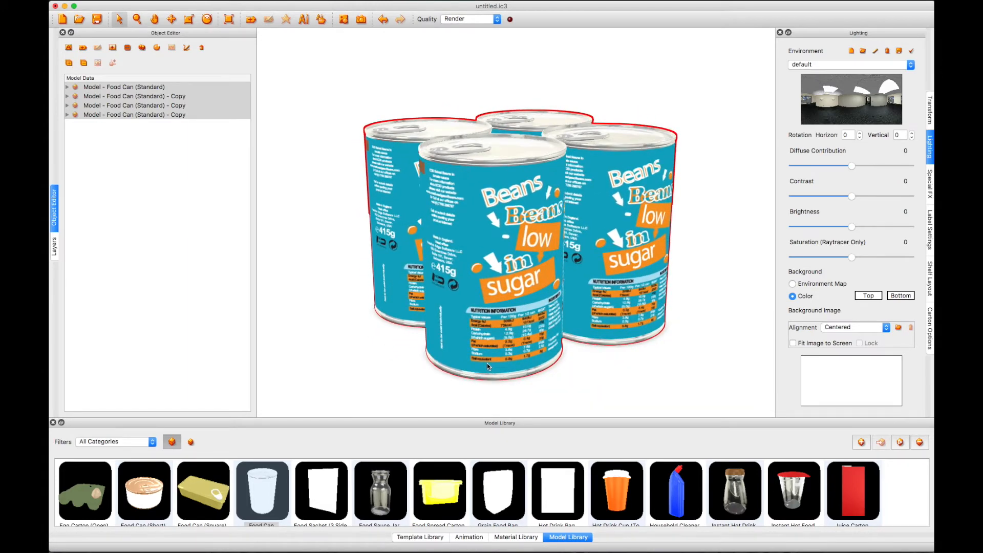
Select all four food can models and apply the Shrink Film template to them
middle_click_drag(487, 364, 480, 364)
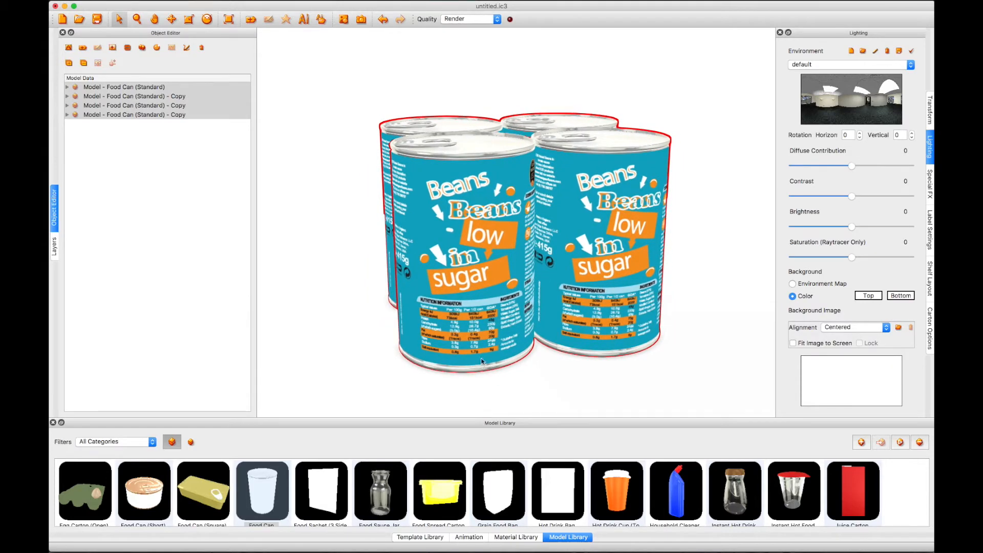
left_click(485, 323)
left_click_drag(453, 307, 315, 97)
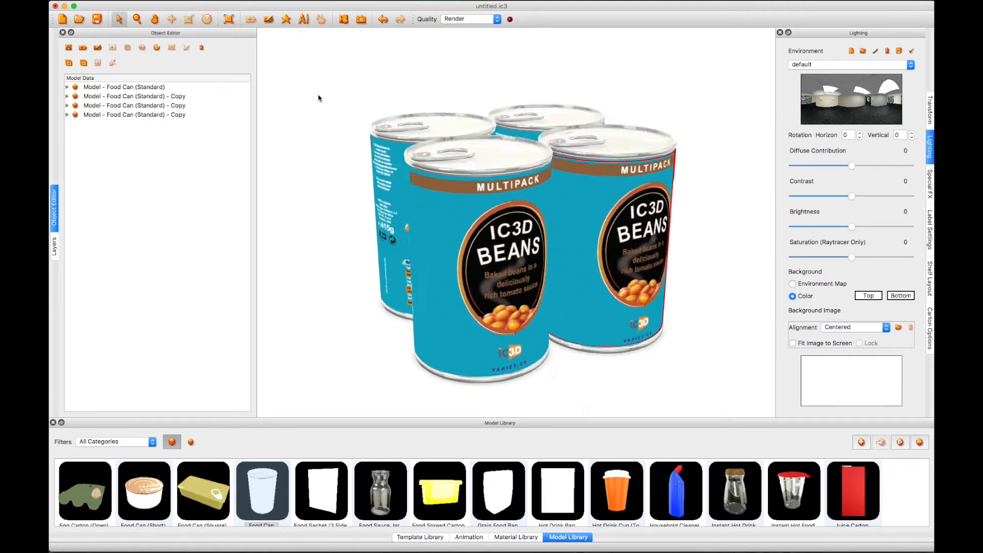
left_click(157, 88)
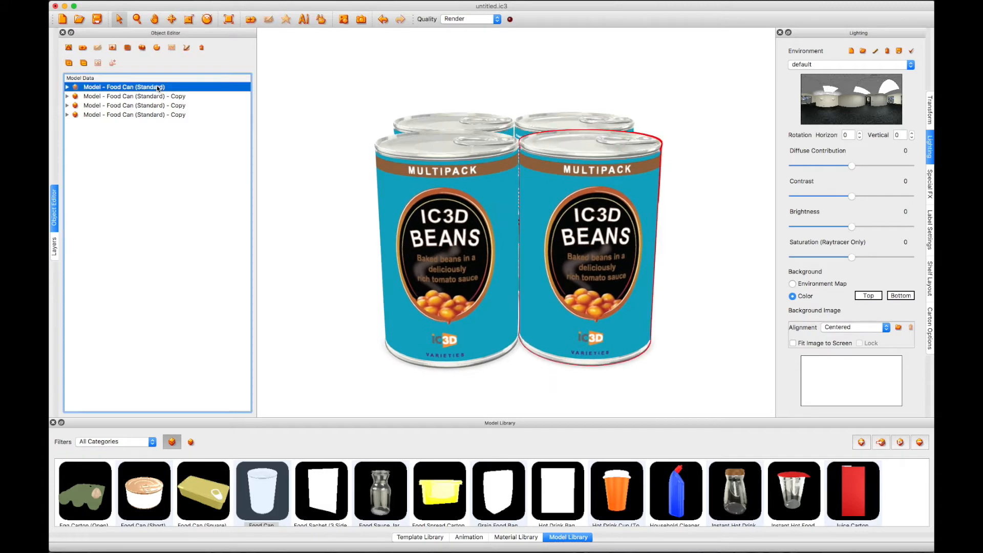
left_click(157, 115, "shift")
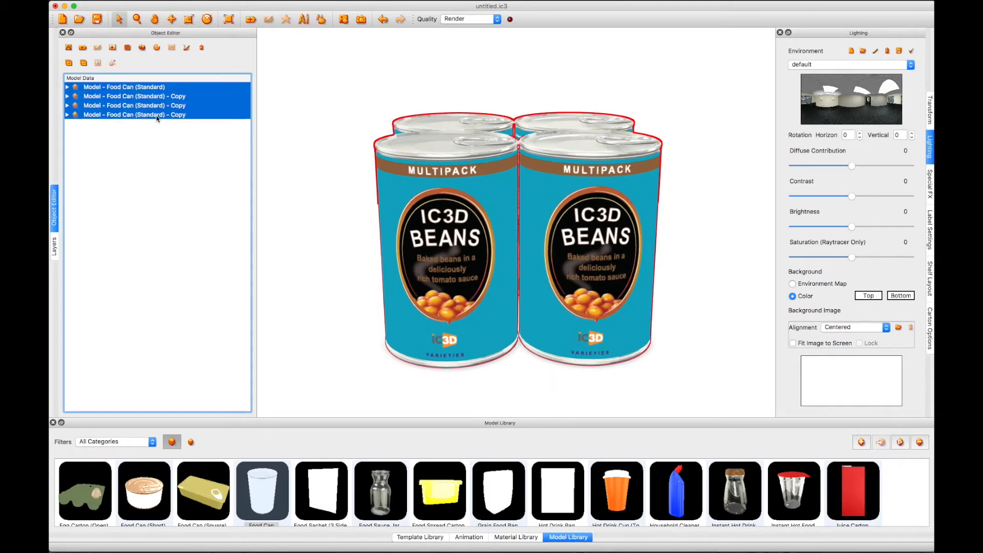
left_click(418, 538)
scroll(483, 508, "down", 5)
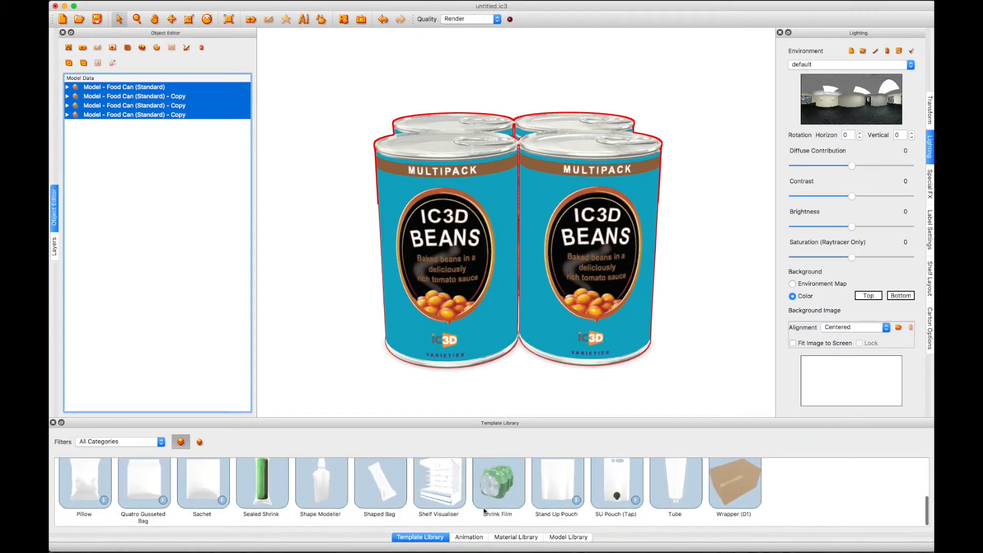
left_click(484, 510)
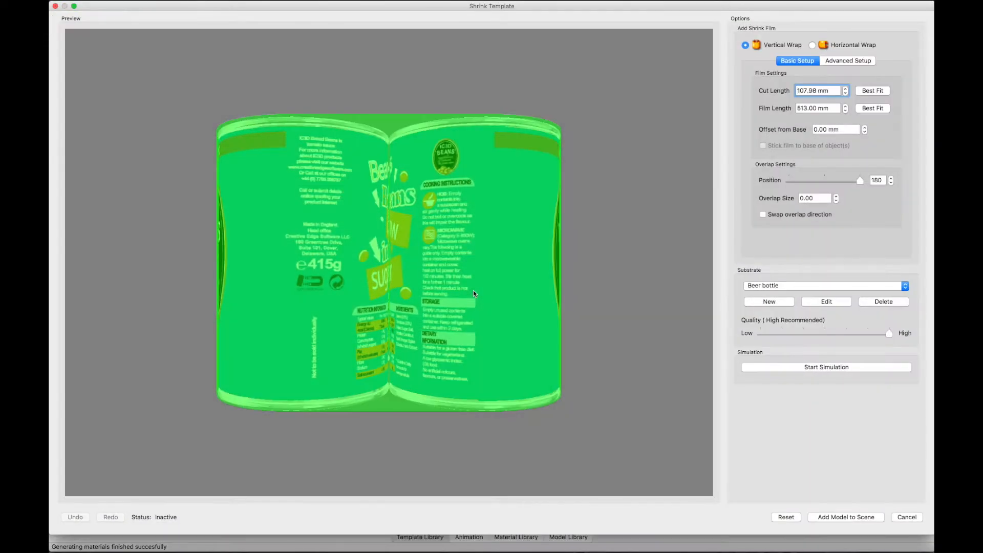
left_click_drag(473, 290, 436, 297)
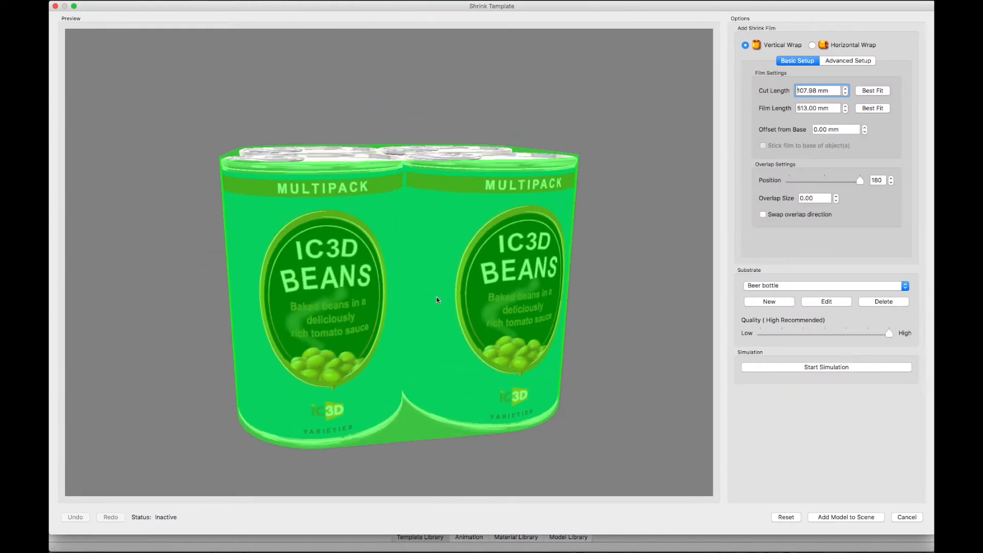
Make the shrink film a horizontal wrap and set its cut length to 200 mm
left_click(812, 45)
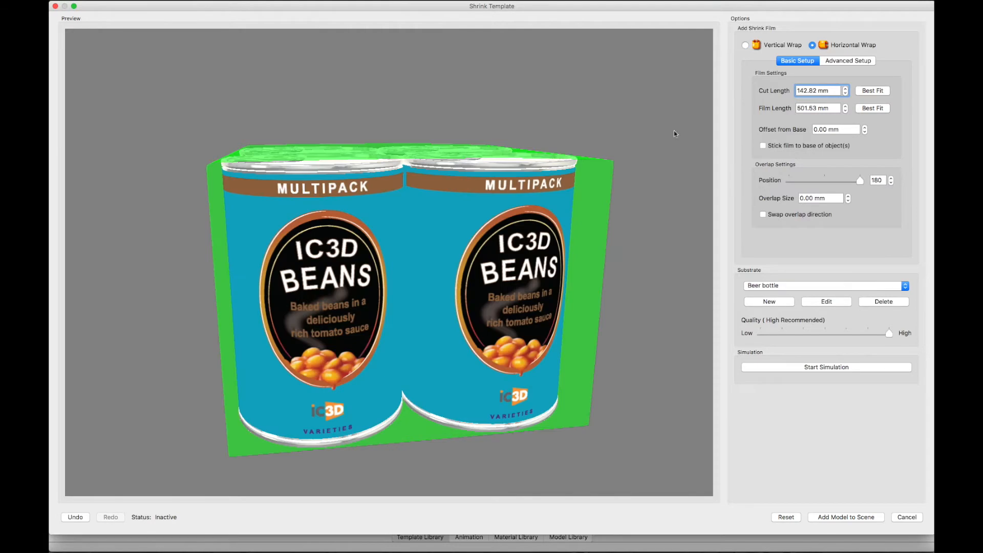
mouse_move(463, 262)
left_mouse_down()
mouse_move(486, 264)
mouse_move(462, 263)
left_mouse_up()
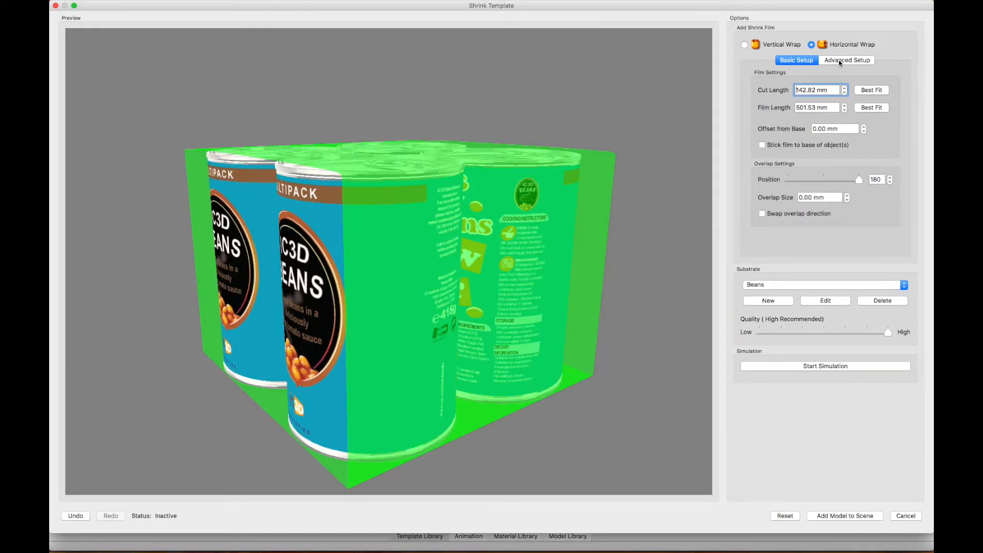
left_click(840, 62)
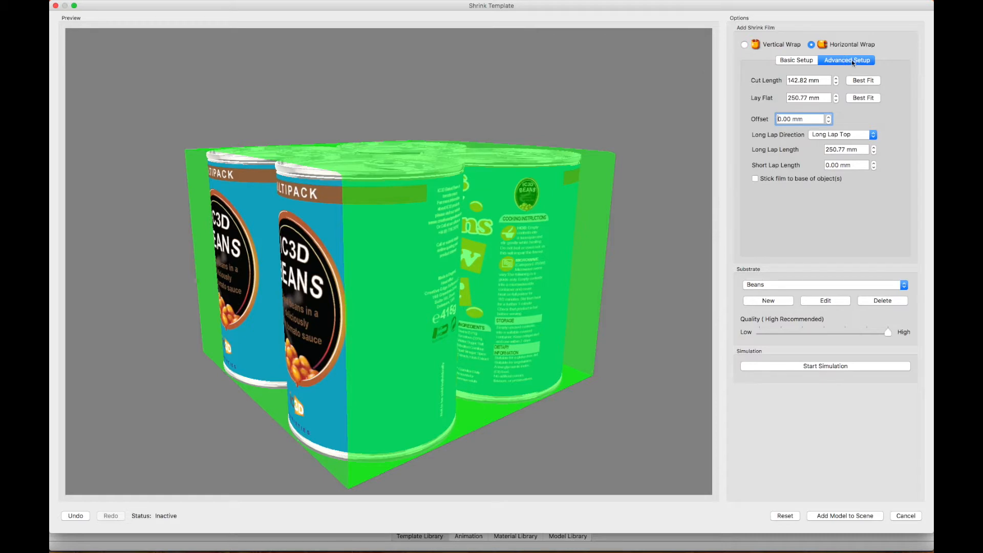
left_click(797, 60)
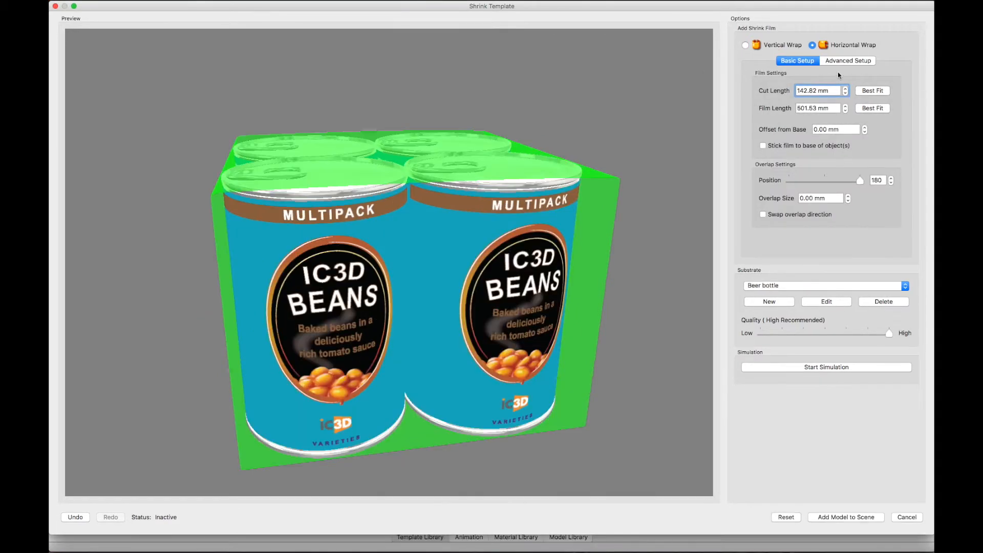
left_click_drag(834, 90, 768, 91)
type("200")
key("Return")
Set the film's overlap size to 50 mm and the overlap position to 156
left_click_drag(832, 198, 768, 200)
type("50")
key("Return")
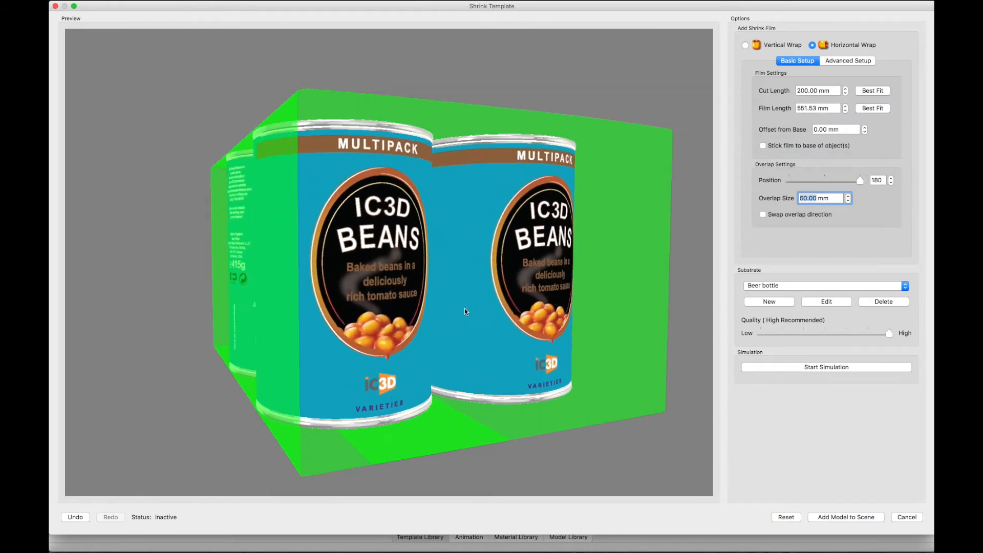
left_click_drag(858, 183, 850, 184)
left_click_drag(574, 323, 600, 317)
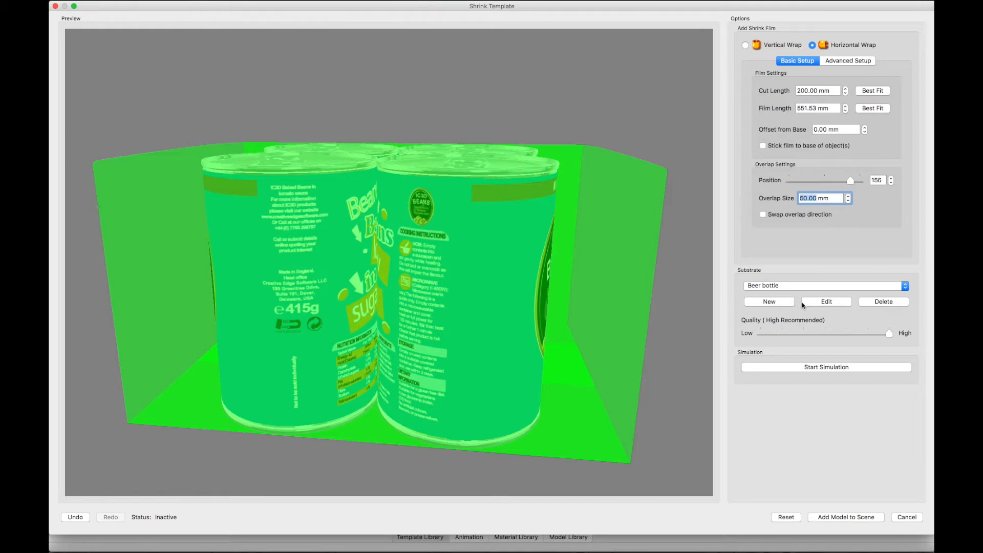
Save a copy of the Default Horizontal Shrink Wrap substrate as Beans and use it for the film
left_click(797, 290)
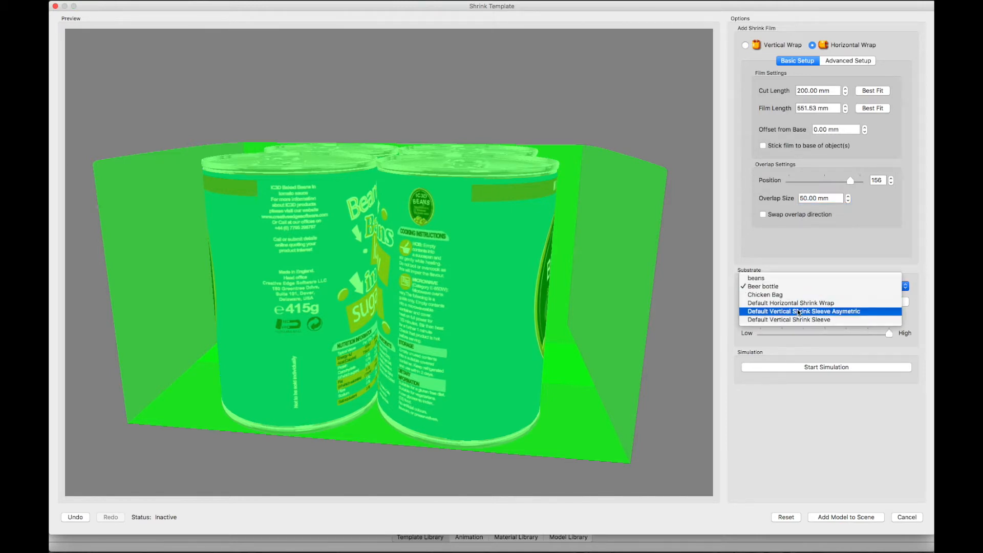
left_click(797, 305)
left_click(817, 302)
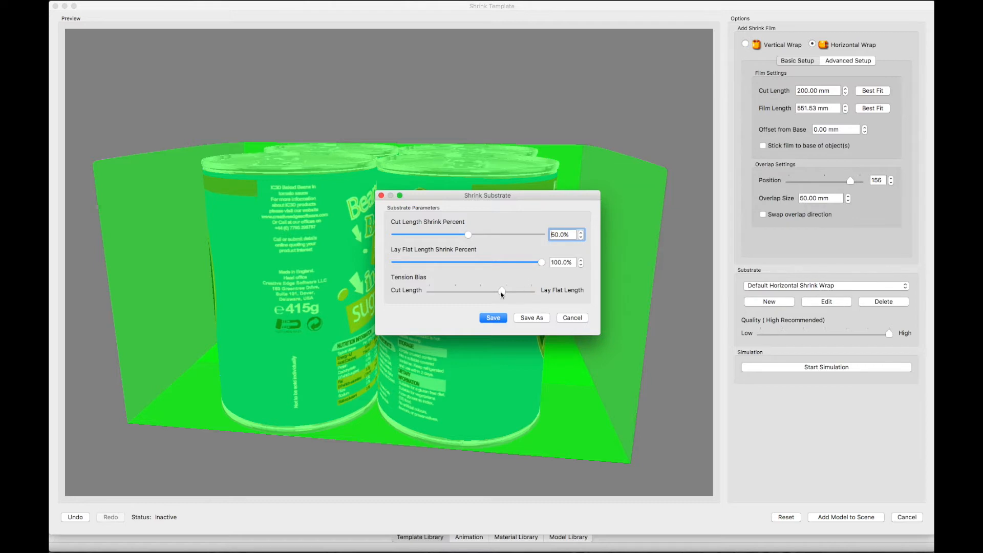
left_click(523, 318)
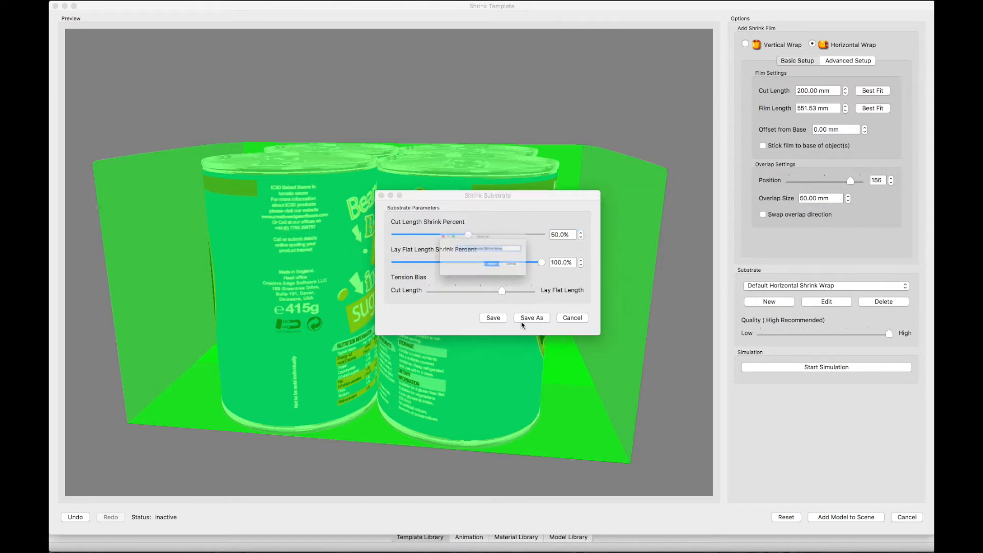
type("Beans")
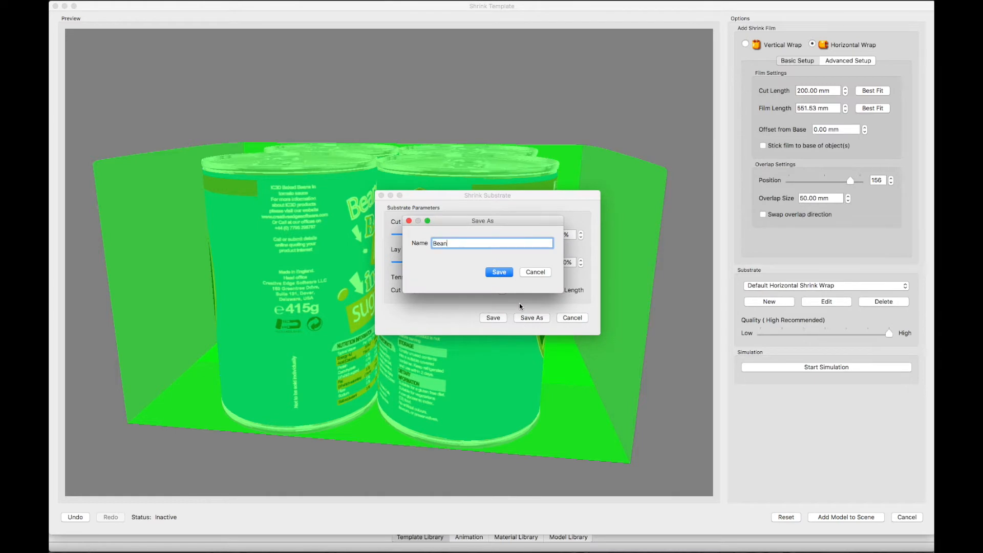
left_click(499, 271)
left_click(553, 275)
left_click(779, 290)
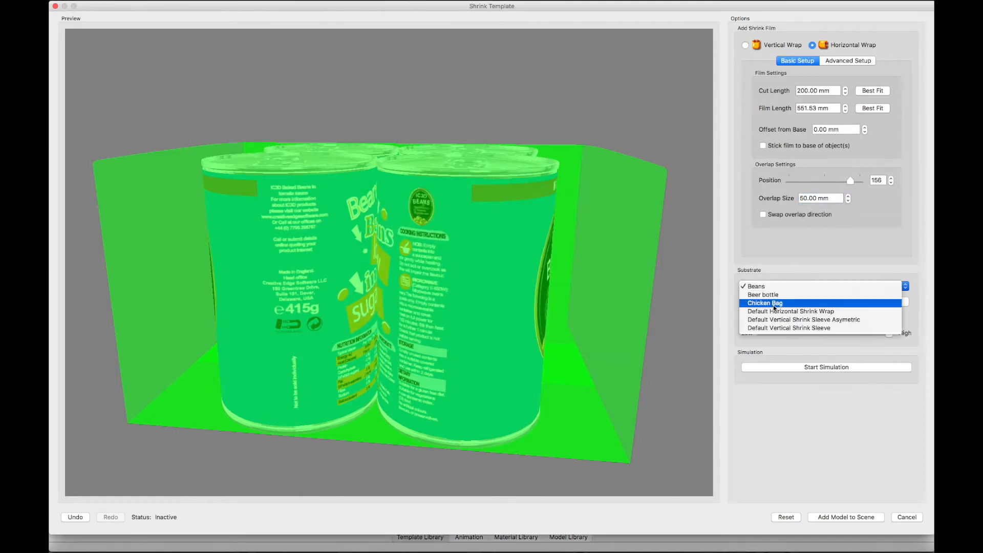
left_click(766, 288)
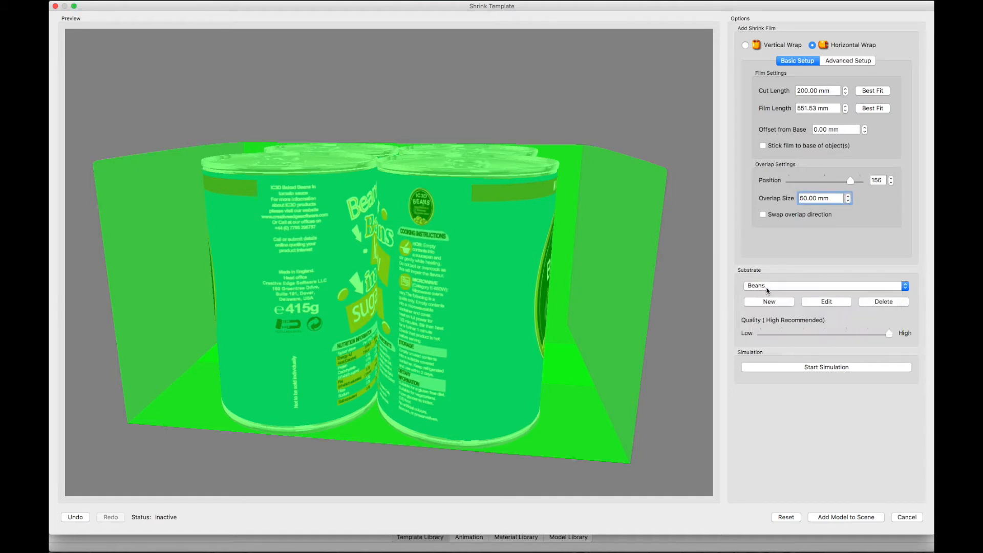
Try the shrink simulation on the film, stop it partway and undo the shrinkage
left_click(782, 368)
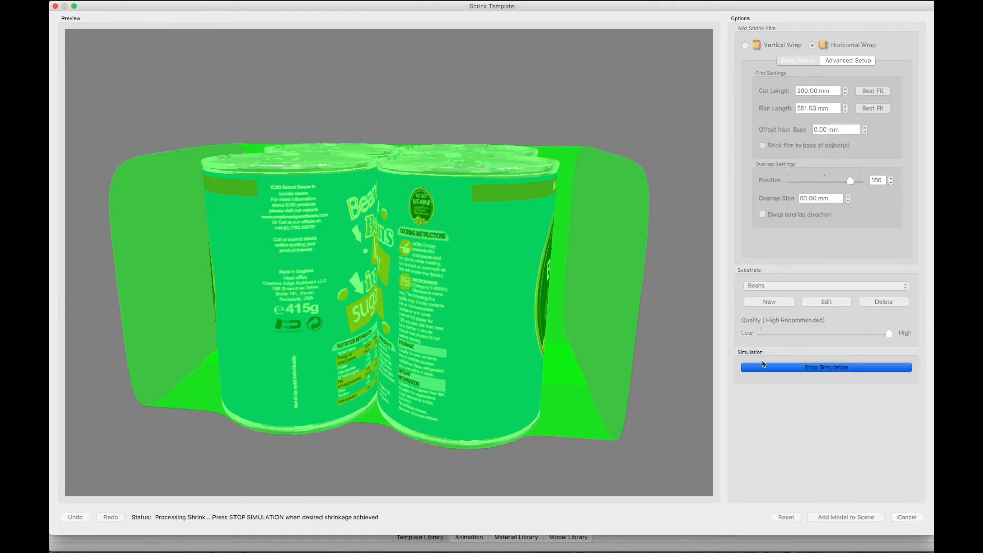
mouse_move(526, 305)
left_mouse_down()
mouse_move(489, 310)
mouse_move(523, 303)
left_mouse_up()
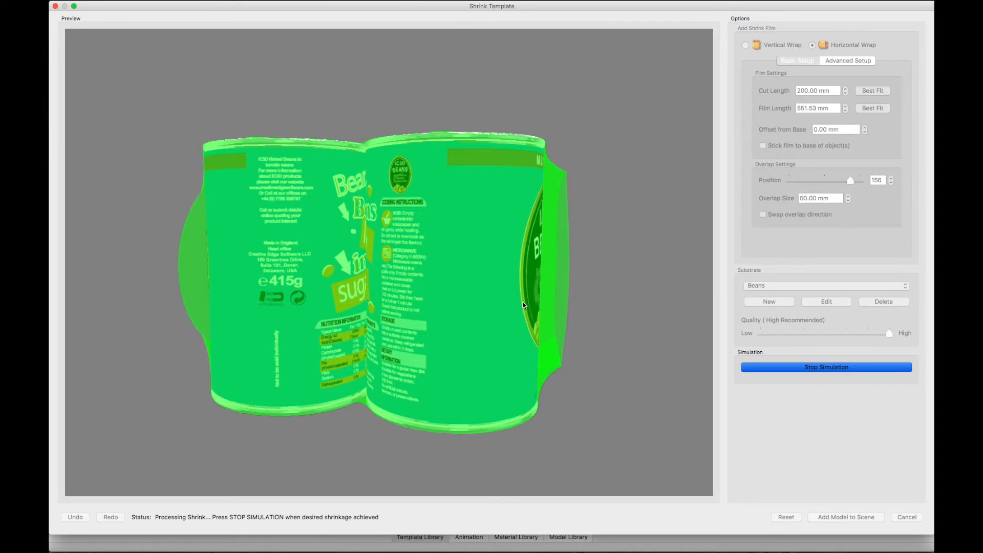
left_click(802, 371)
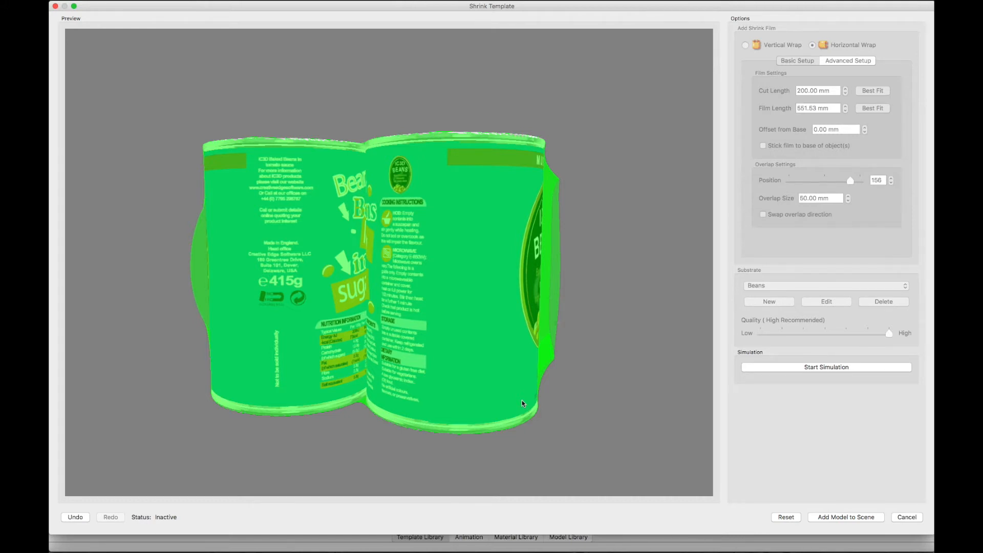
left_click(86, 517)
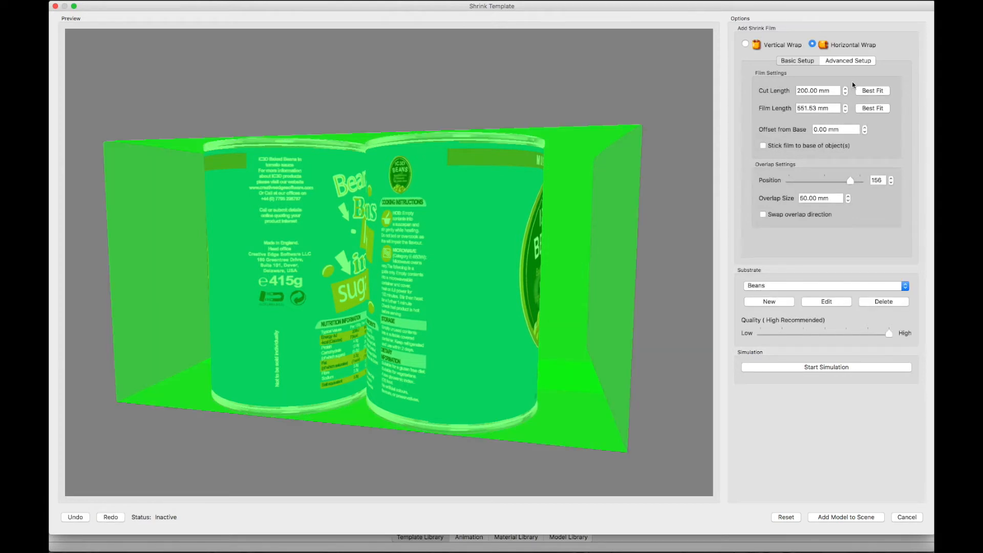
left_click_drag(829, 90, 790, 94)
left_click_drag(831, 197, 773, 204)
Run the shrink simulation until the film hugs the cans, stop it, and add the film model to the scene
left_click(811, 367)
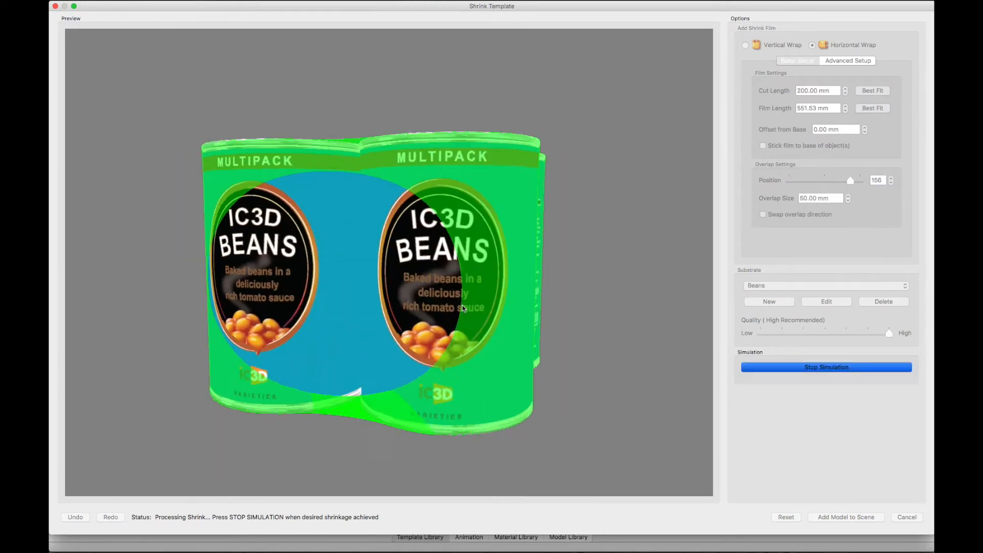
left_click_drag(462, 308, 509, 308)
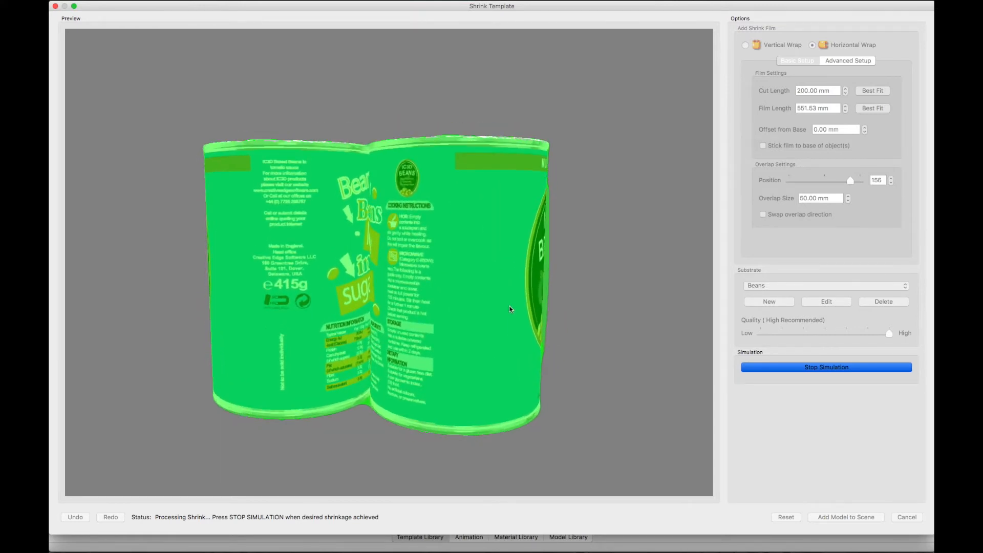
left_click_drag(510, 306, 505, 305)
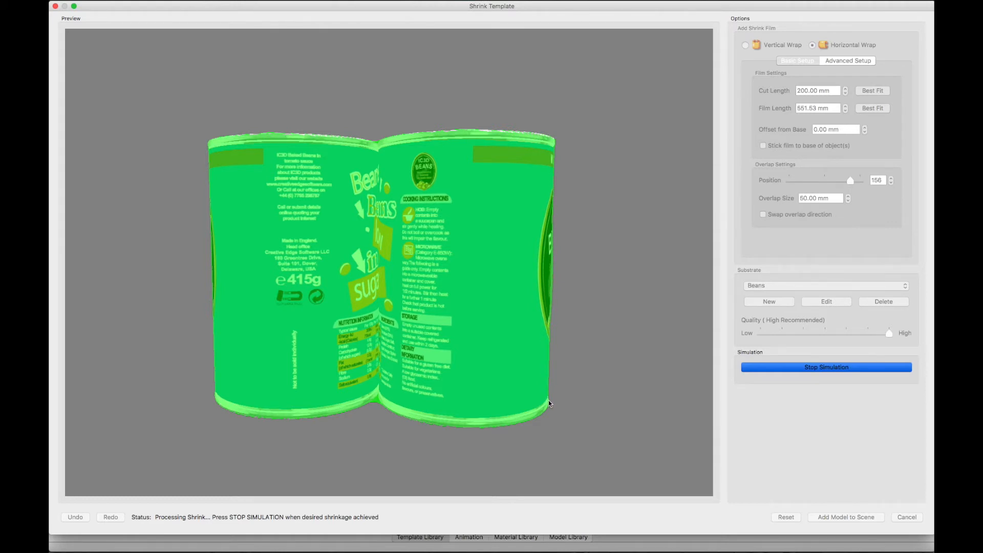
left_click(790, 368)
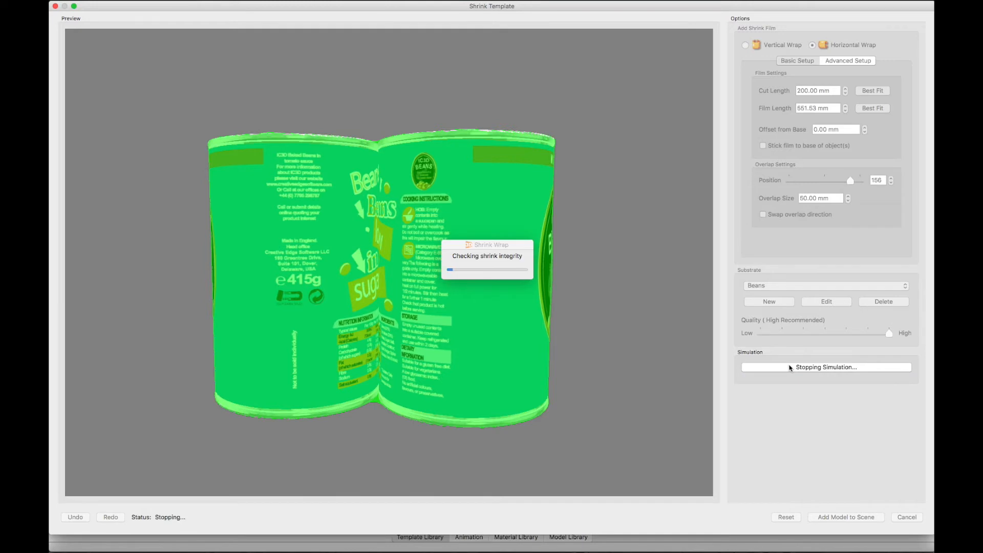
left_click(848, 517)
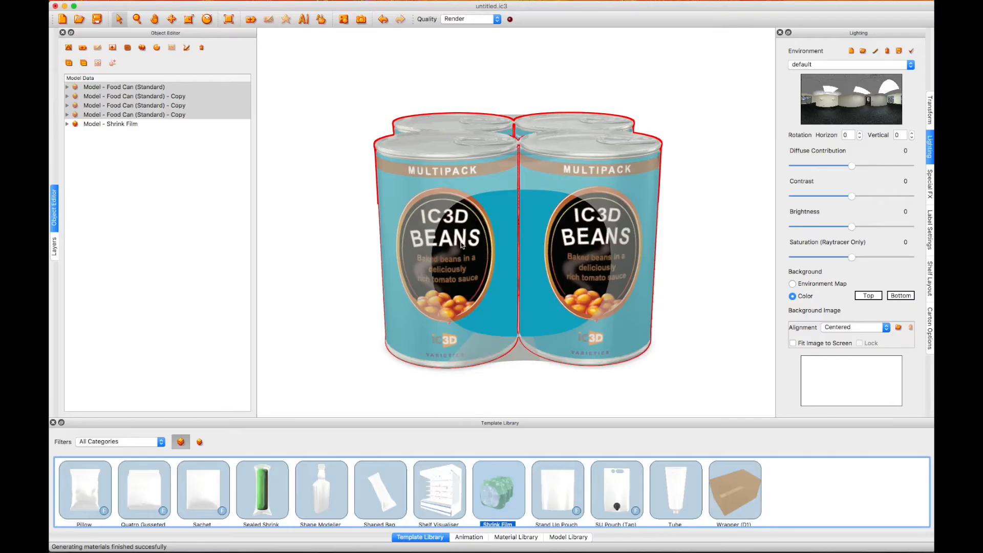
left_click_drag(460, 242, 503, 256)
Adjust the diffuse color, shininess and transparency of the Shrink Film model's material and save the material
left_click(105, 125)
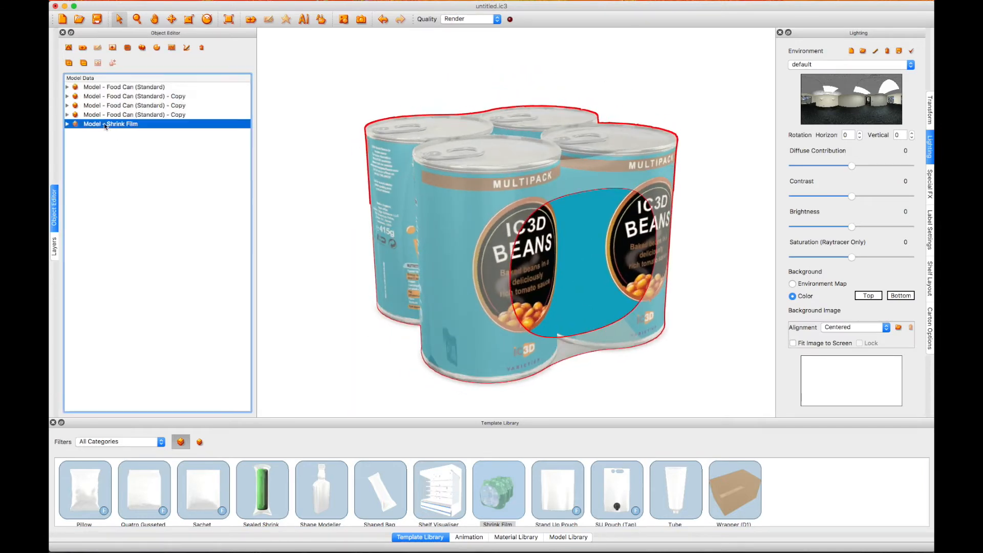
left_click(68, 124)
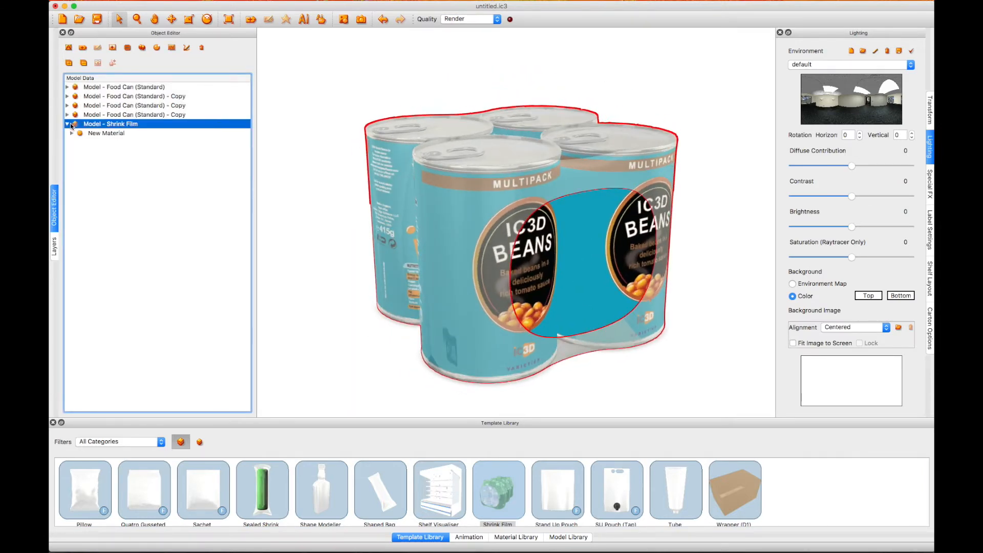
double_click(96, 135)
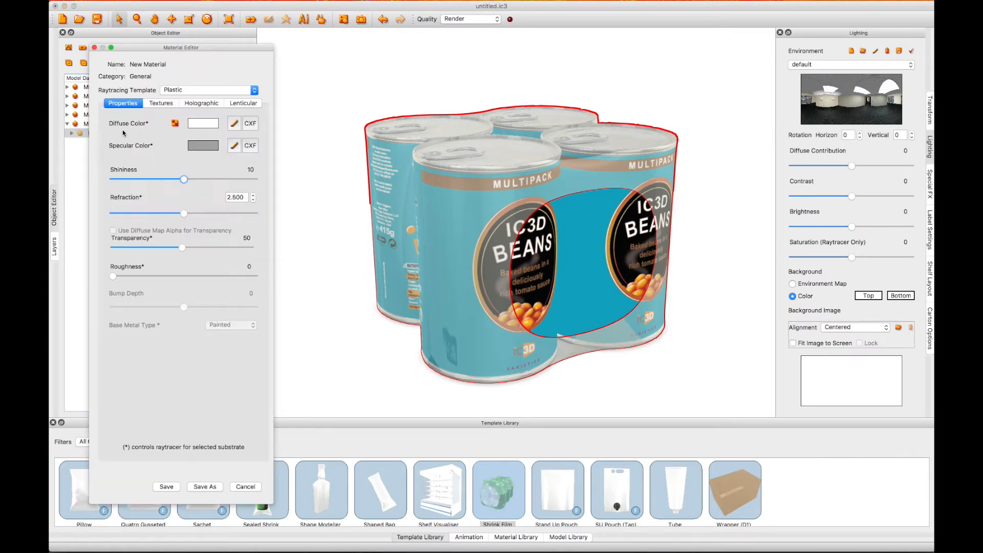
left_click(234, 124)
left_click_drag(261, 186, 279, 175)
left_click(157, 239)
key("Return")
left_click_drag(181, 247, 113, 249)
mouse_move(184, 179)
left_mouse_down()
mouse_move(141, 181)
mouse_move(176, 179)
left_mouse_up()
left_click_drag(114, 248, 184, 248)
left_click(167, 486)
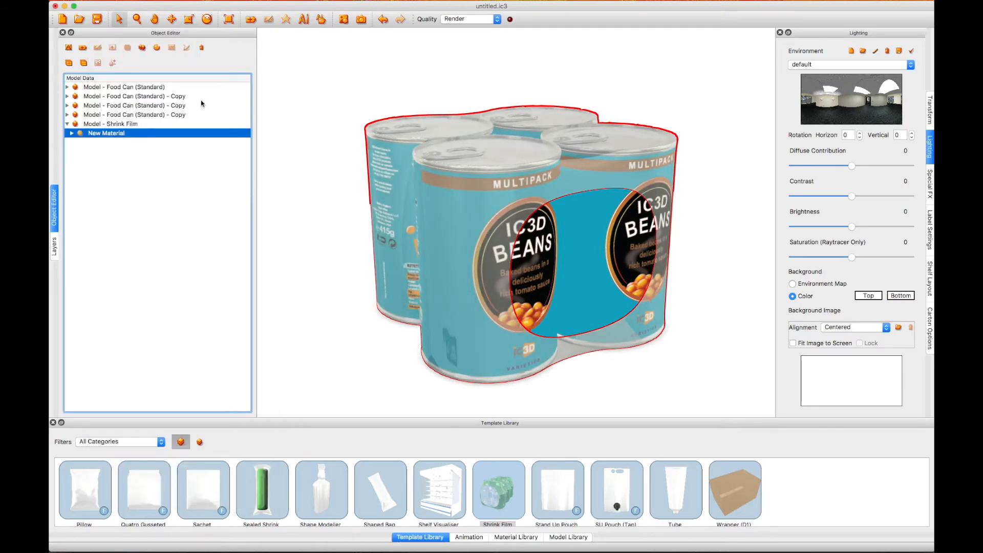
Send the model's artwork to Adobe Illustrator, bring up the Shrink Film Artwork – Front document, and review the artwork on the pack
left_click(303, 20)
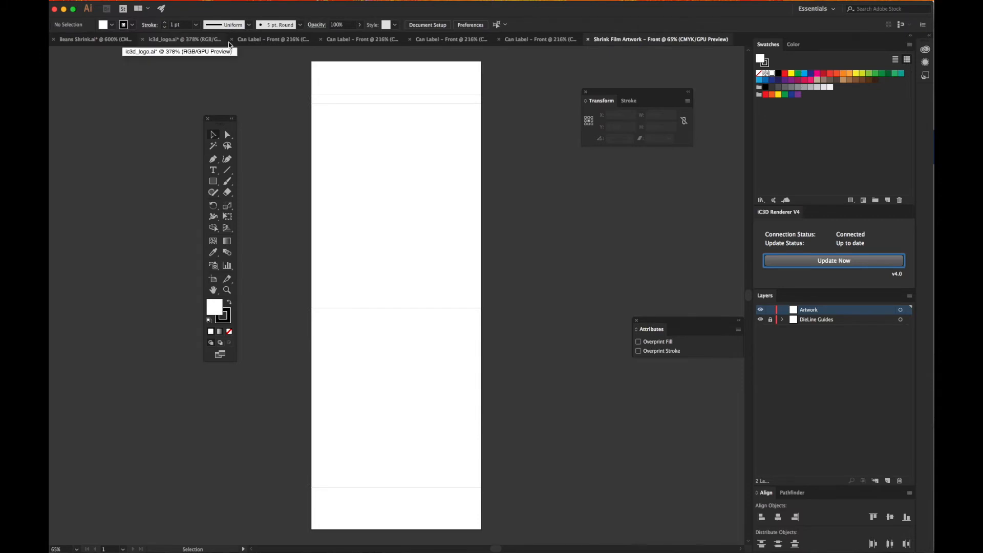
left_click(291, 40)
left_click(392, 42)
left_click(492, 42)
left_click(581, 42)
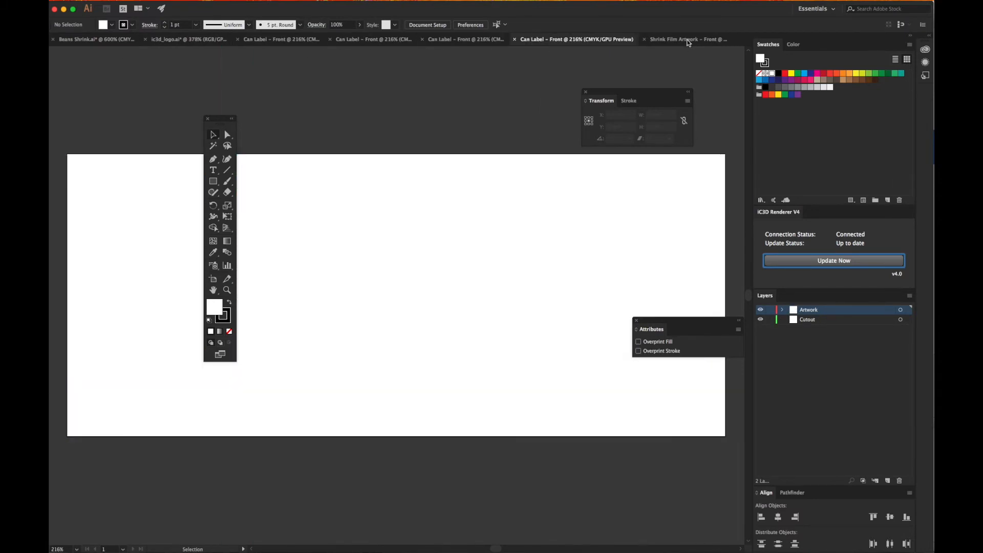
left_click(686, 41)
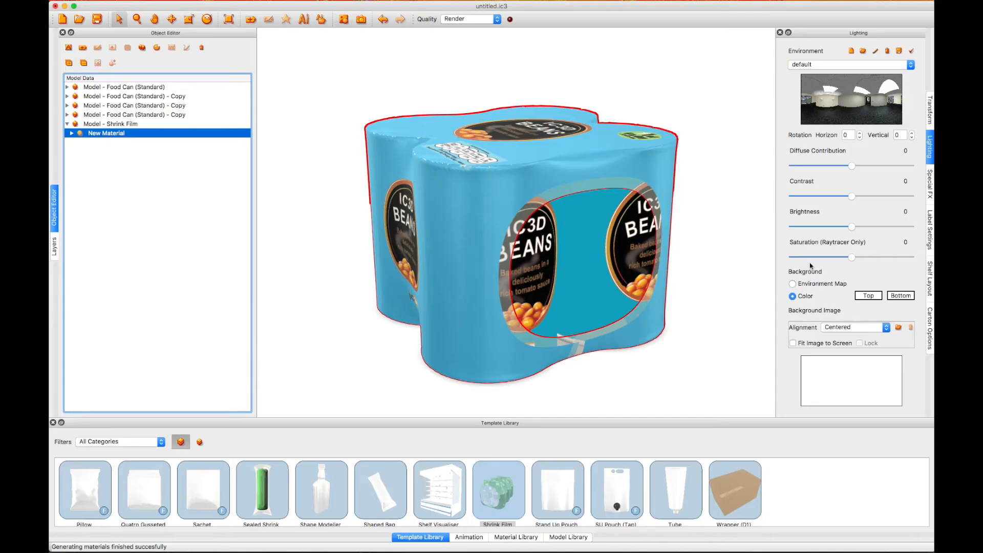
left_click_drag(529, 164, 589, 156)
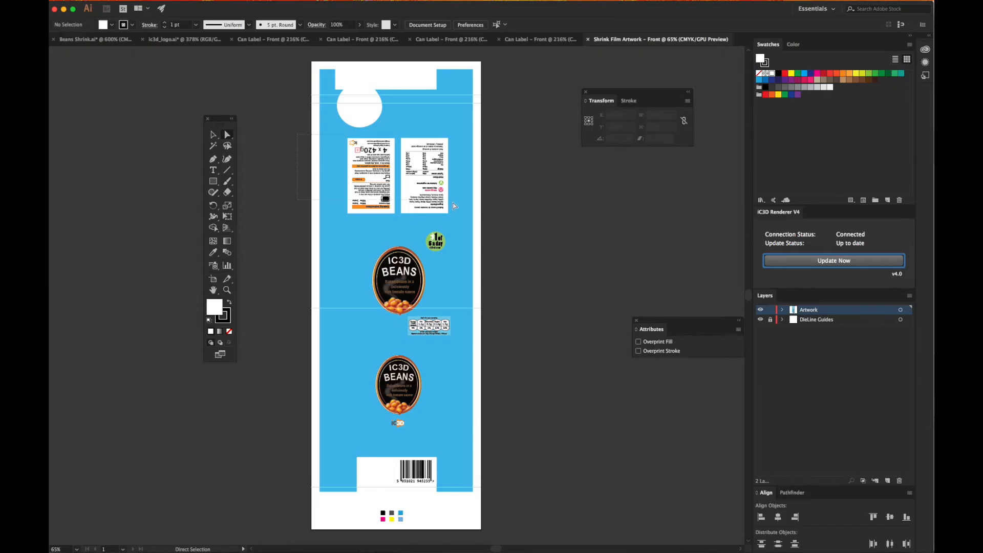
Select both back information panels without the blue background and make an envelope mesh with 10 rows and 10 columns
key("super+a")
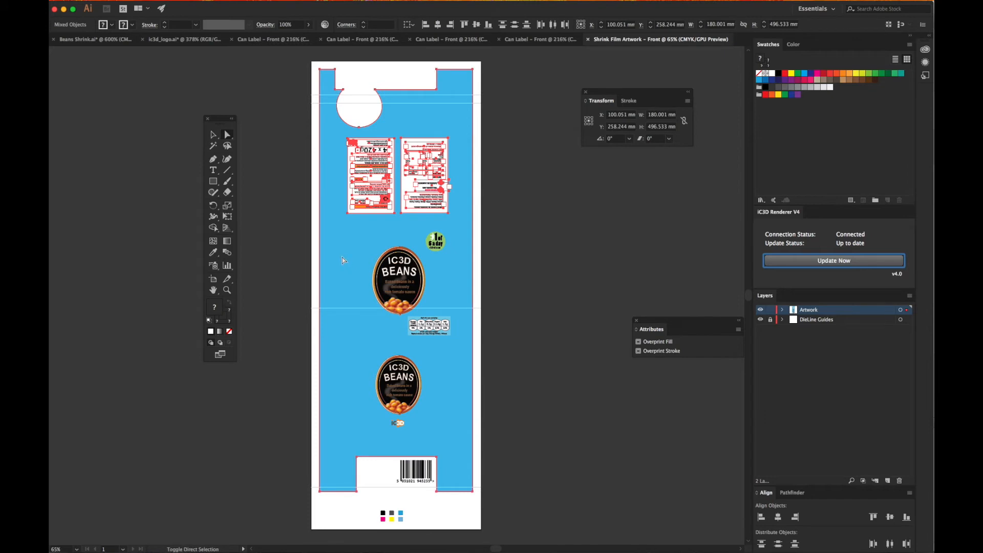
left_click(329, 213, "shift")
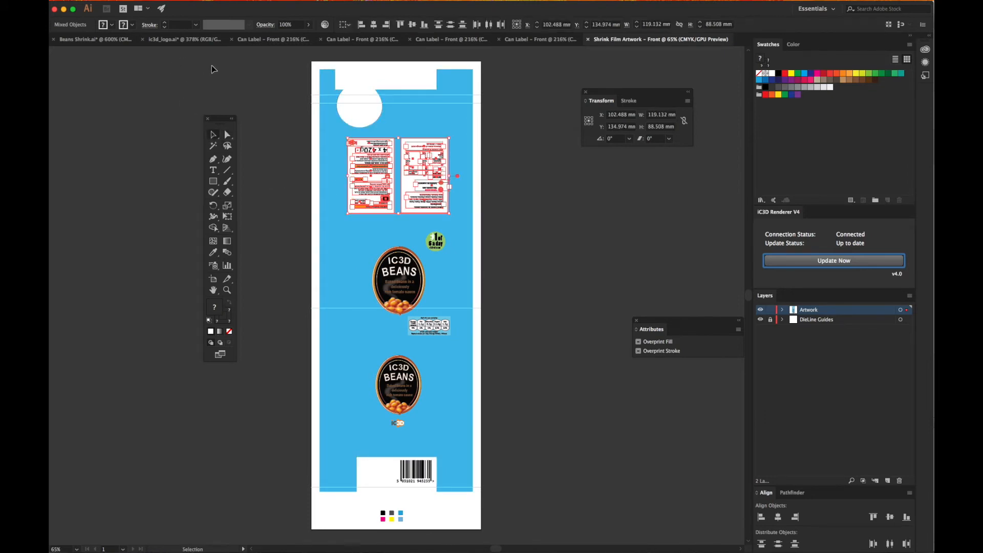
left_click(174, 5)
mouse_move(246, 238)
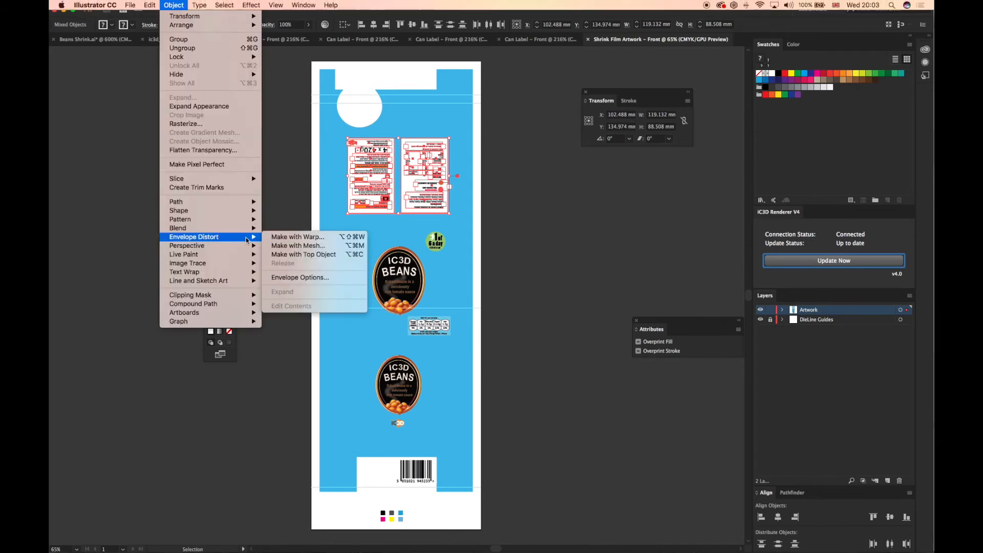
left_click(298, 246)
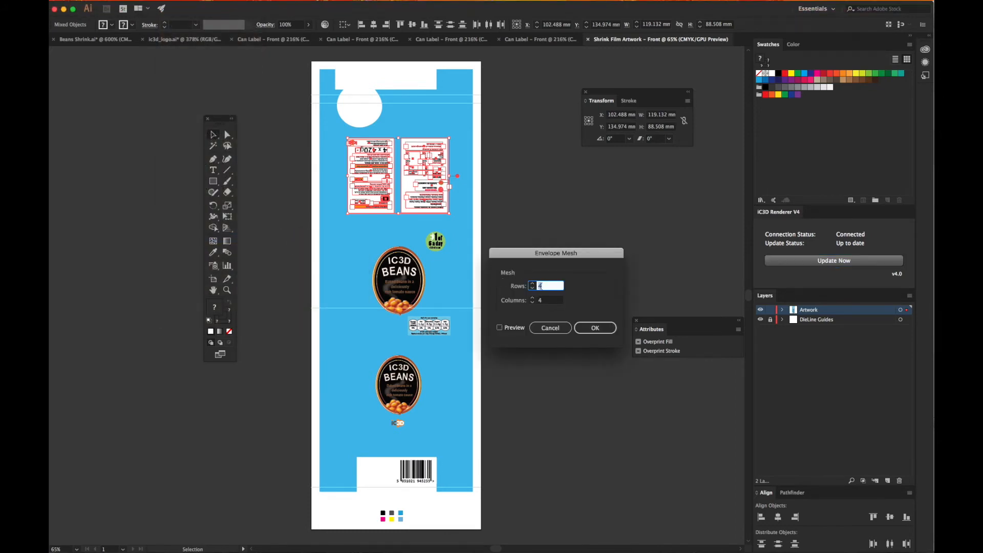
type("10")
key("Tab")
type("10")
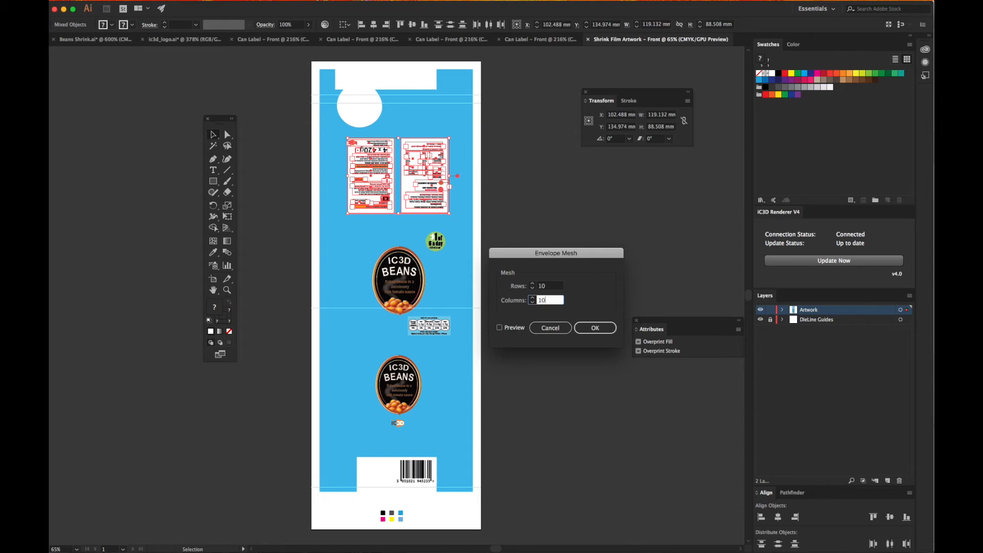
left_click(595, 328)
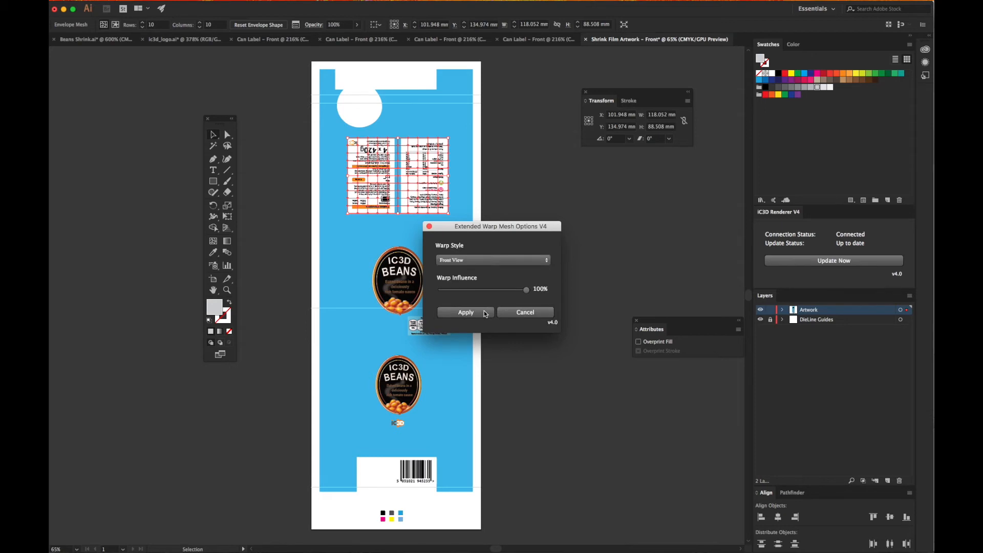
Apply the extended mesh warp to the information panels using the Front View style at 100% influence
left_click(488, 260)
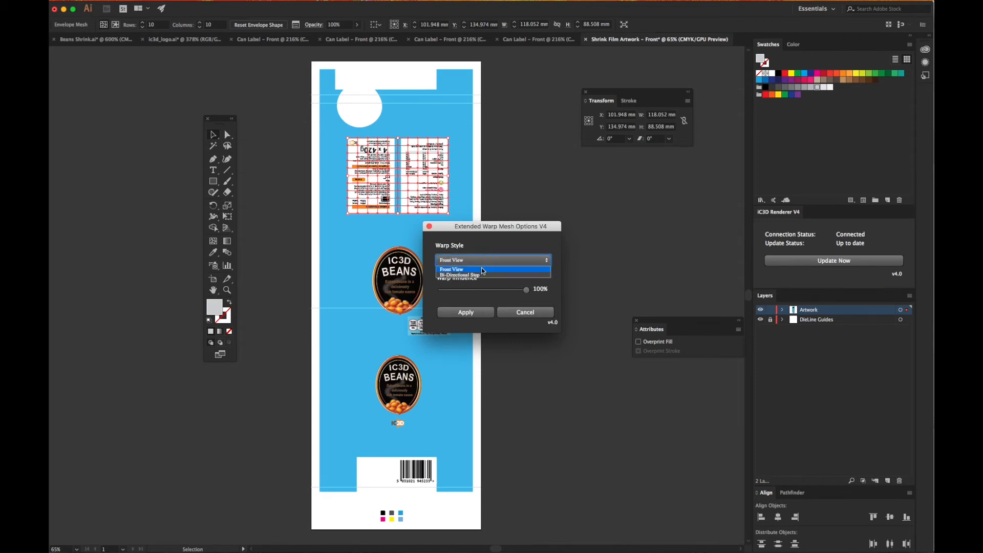
left_click(483, 270)
left_click(480, 313)
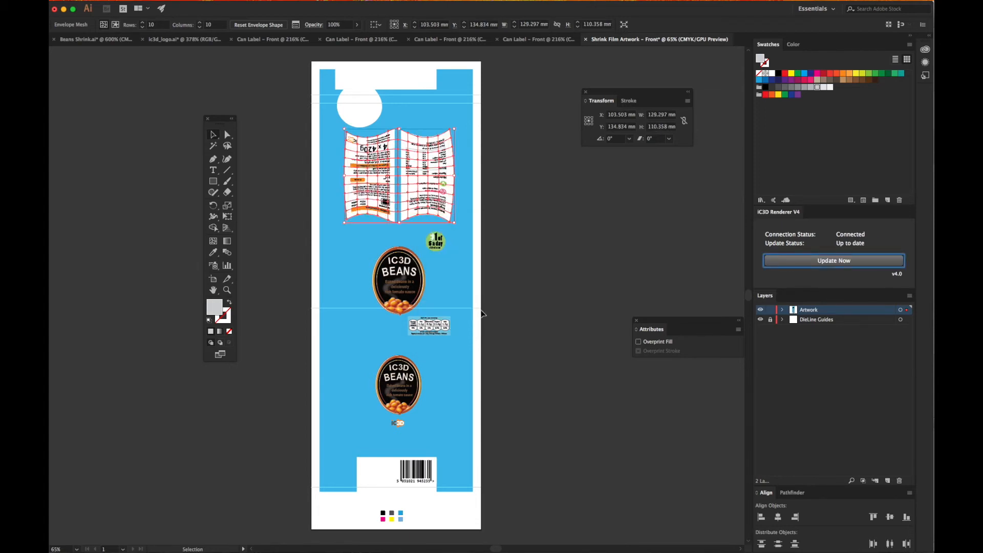
Update the iC3D model with the warped artwork and inspect the back and front of the pack
left_click(794, 262)
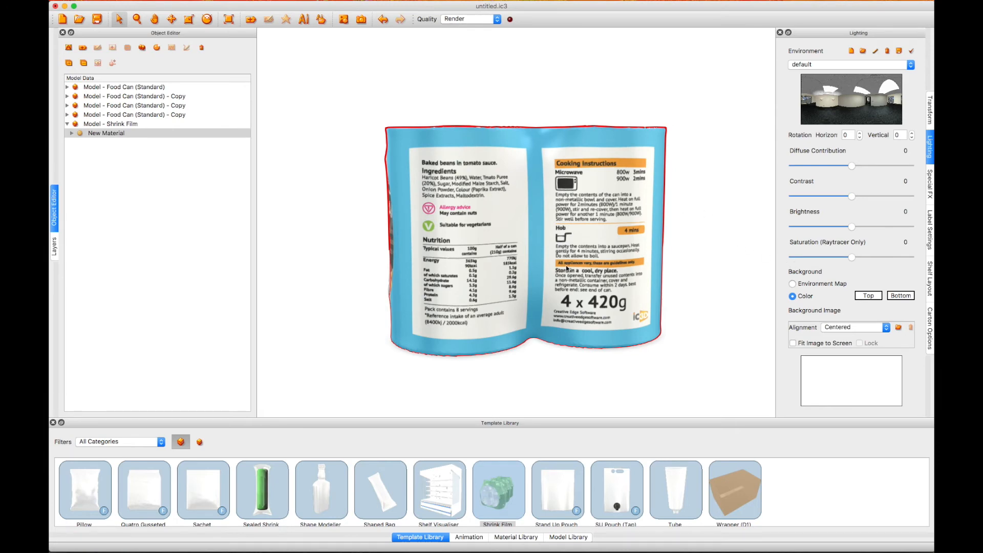
mouse_move(504, 215)
left_mouse_down()
mouse_move(493, 219)
mouse_move(587, 231)
mouse_move(587, 213)
mouse_move(502, 213)
left_mouse_up()
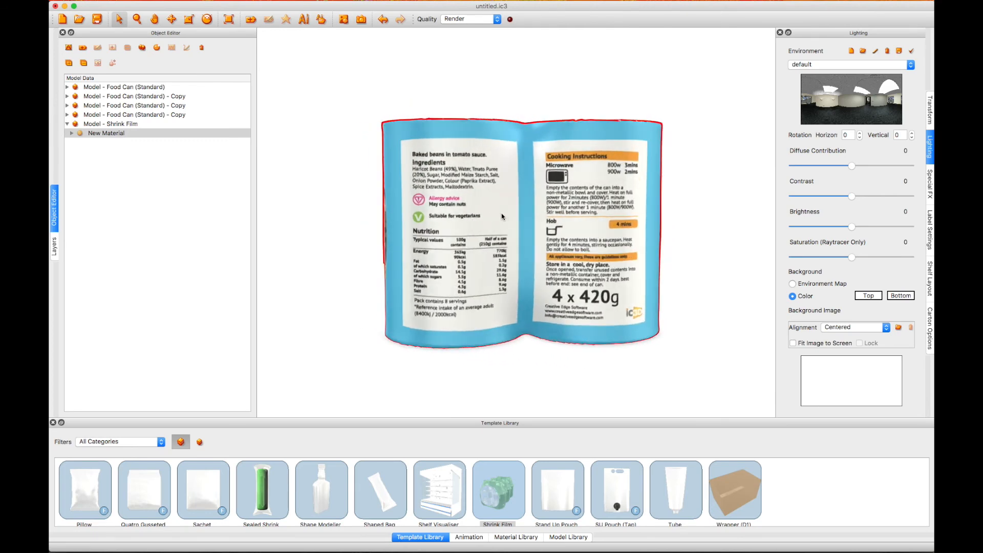
left_click_drag(579, 302, 648, 305)
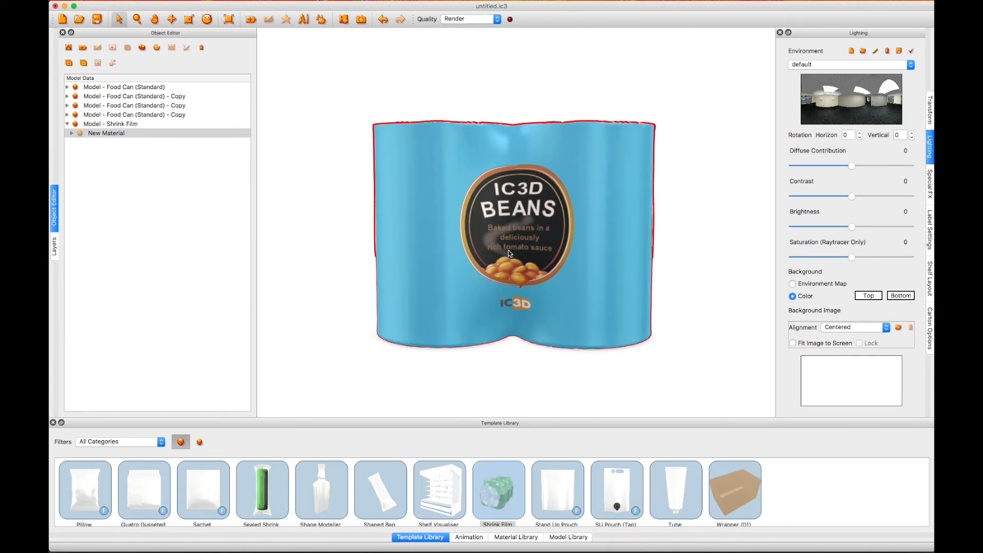
In Illustrator, put the lower IC3D BEANS logo group in a 10 by 10 envelope mesh and apply the Front View warp
left_click_drag(294, 345, 441, 439)
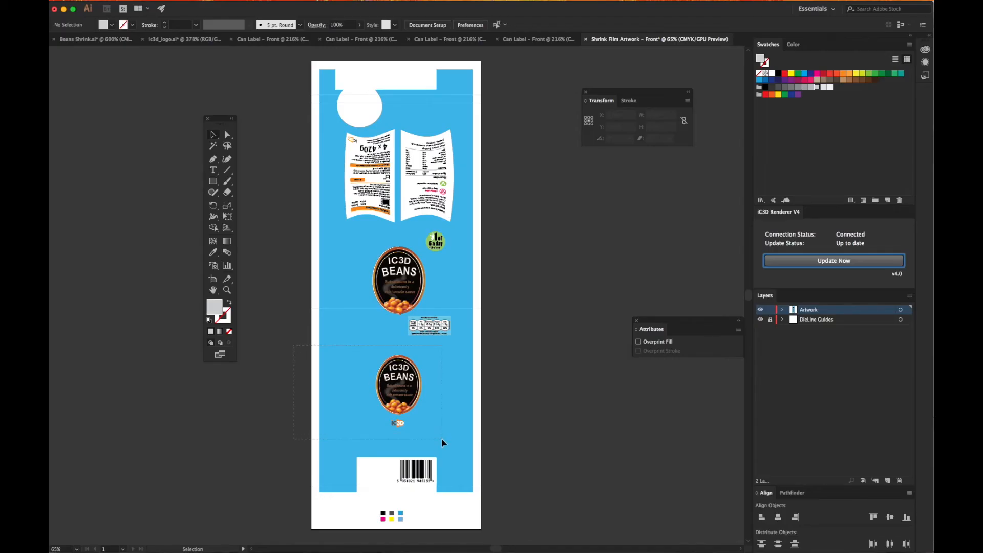
left_click(327, 431, "shift")
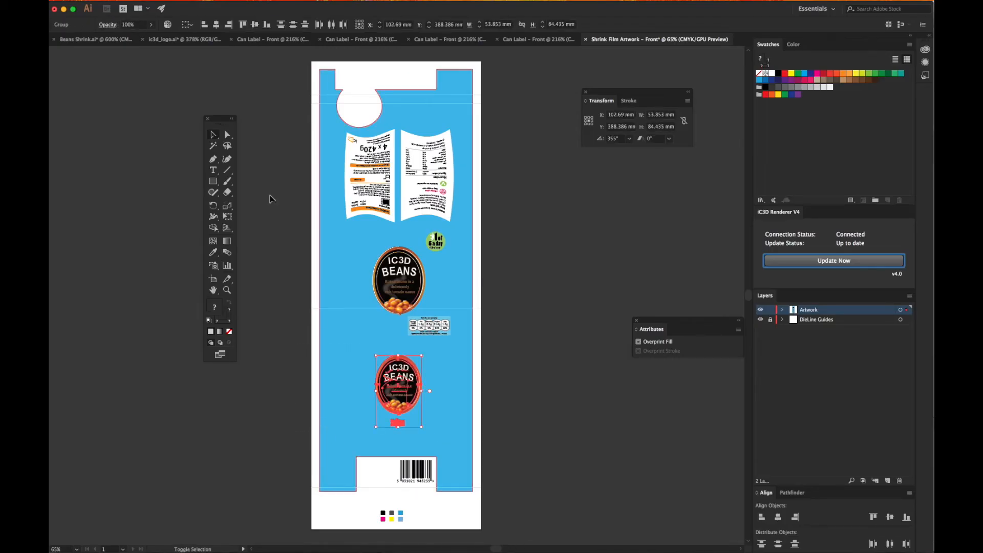
left_click(174, 5)
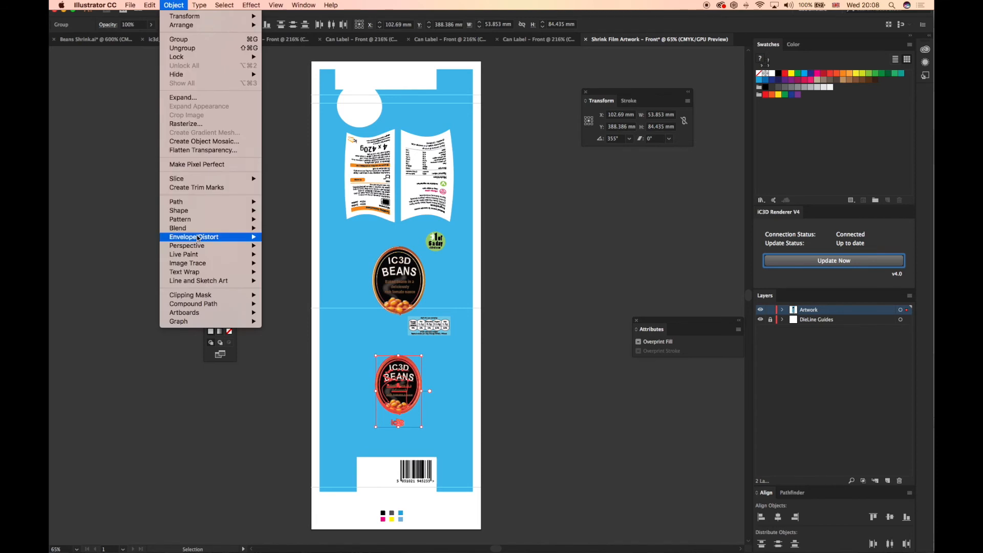
mouse_move(197, 237)
left_click(280, 246)
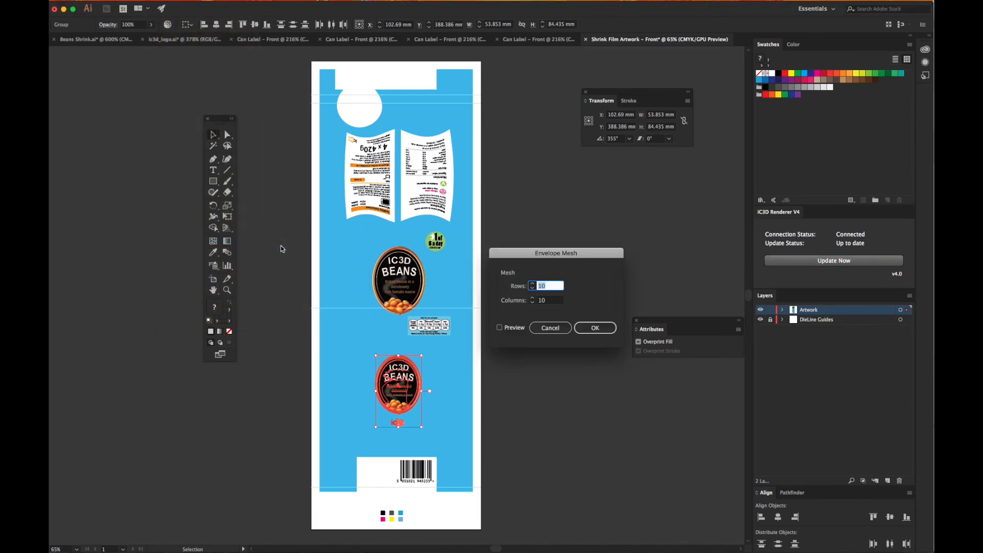
left_click(590, 328)
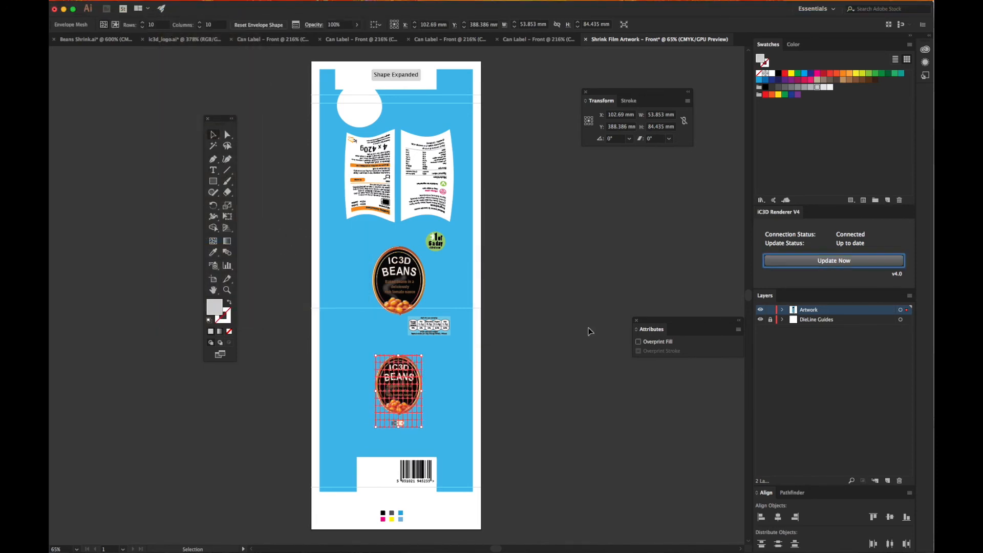
left_click(482, 314)
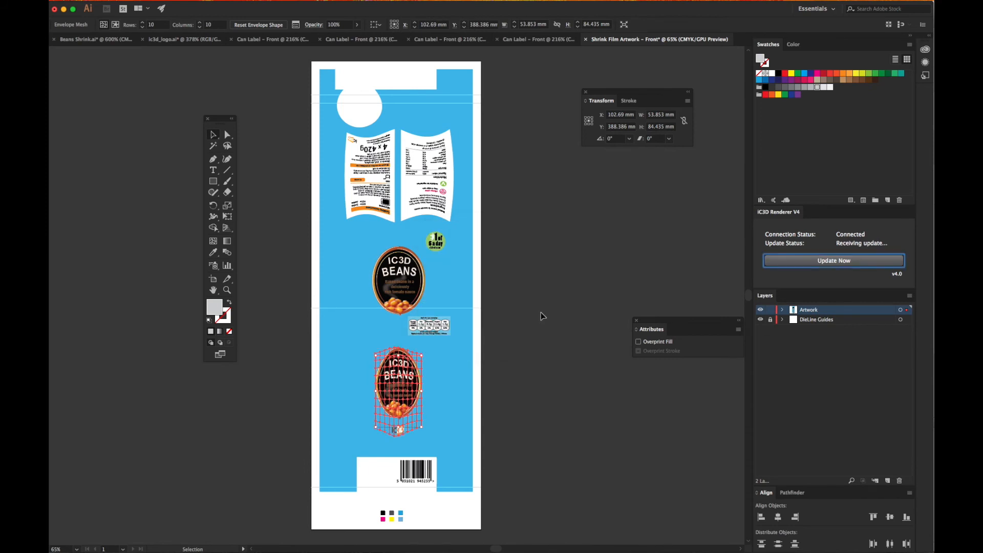
Check the warped front logo on the updated iC3D pack, and undo the logo's warp and mesh in Illustrator
left_click(816, 262)
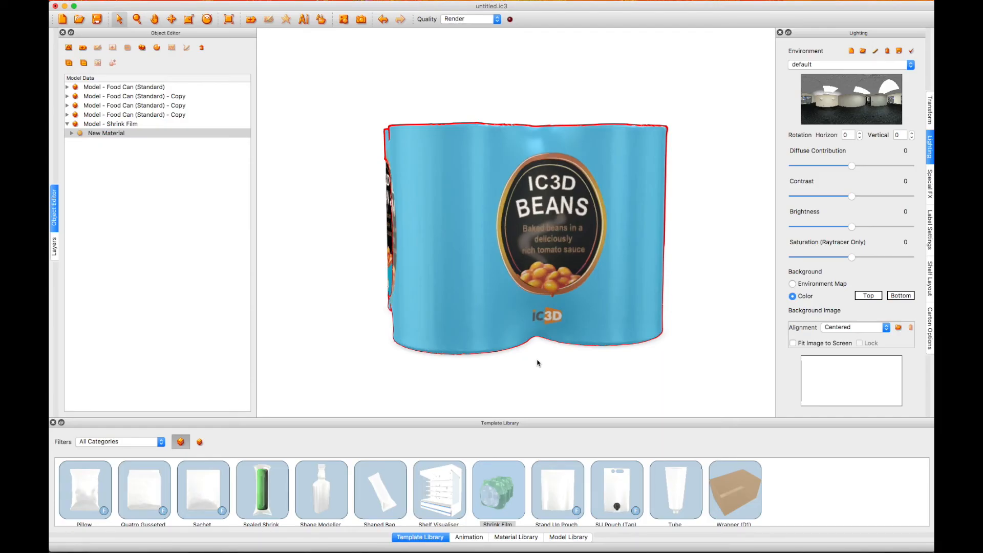
left_click_drag(537, 363, 548, 239)
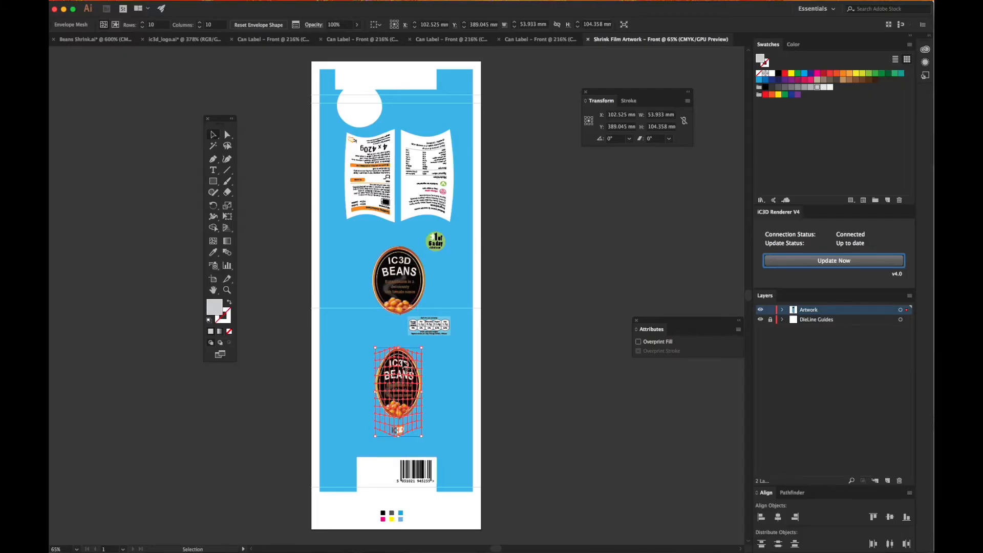
key("super+z")
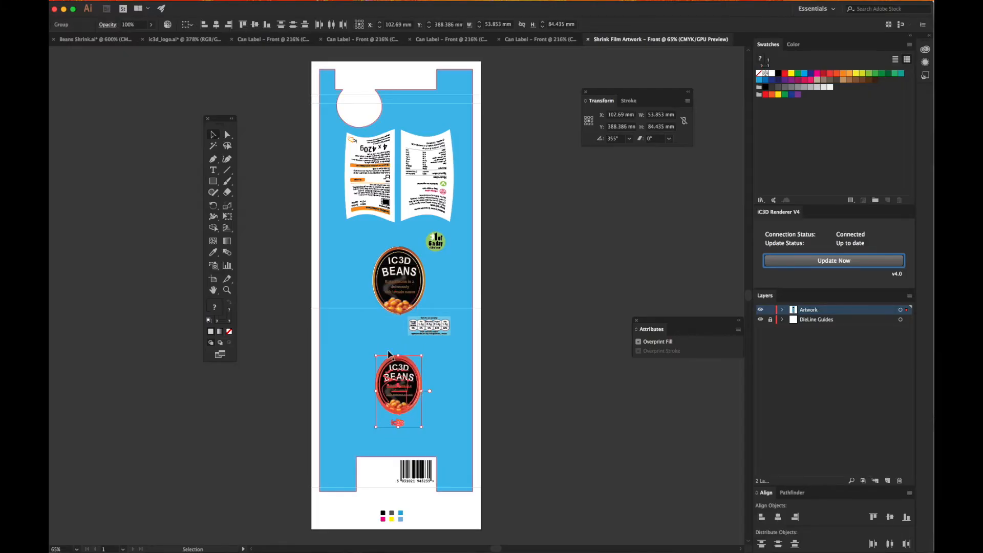
Move the lower logo group to the left edge of the film artwork, about X 39 mm, and update the 3D model
left_click_drag(403, 388, 347, 383)
left_click(791, 264)
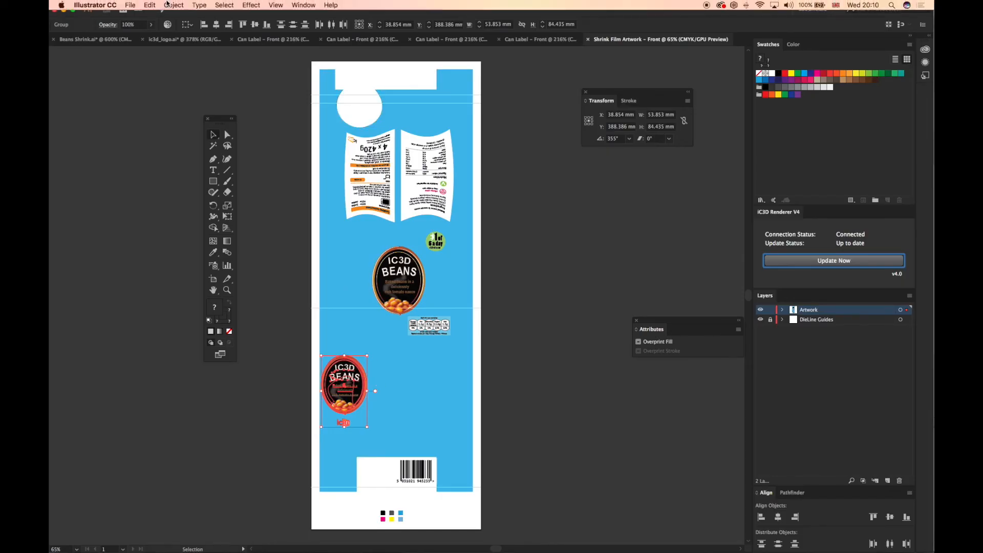
Put the moved logo group in a 10 by 10 envelope mesh and apply the Bi-Directional Step warp at 100% influence
left_click(174, 5)
mouse_move(196, 238)
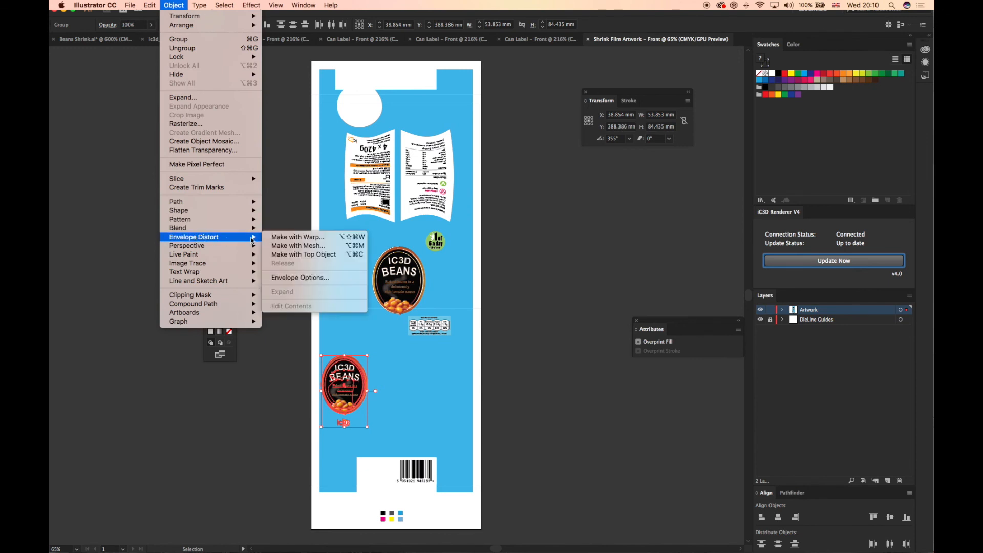
left_click(284, 246)
left_click(596, 328)
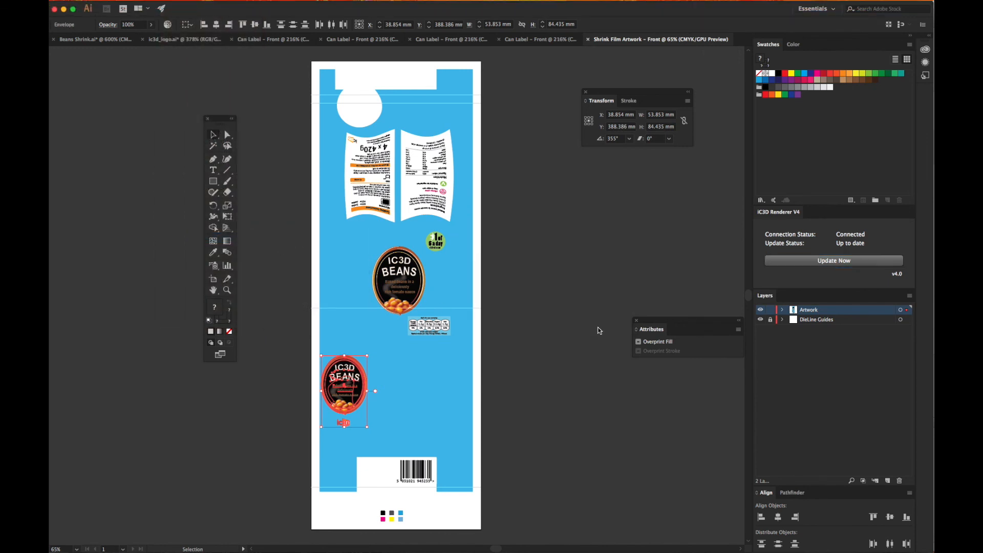
left_click(504, 260)
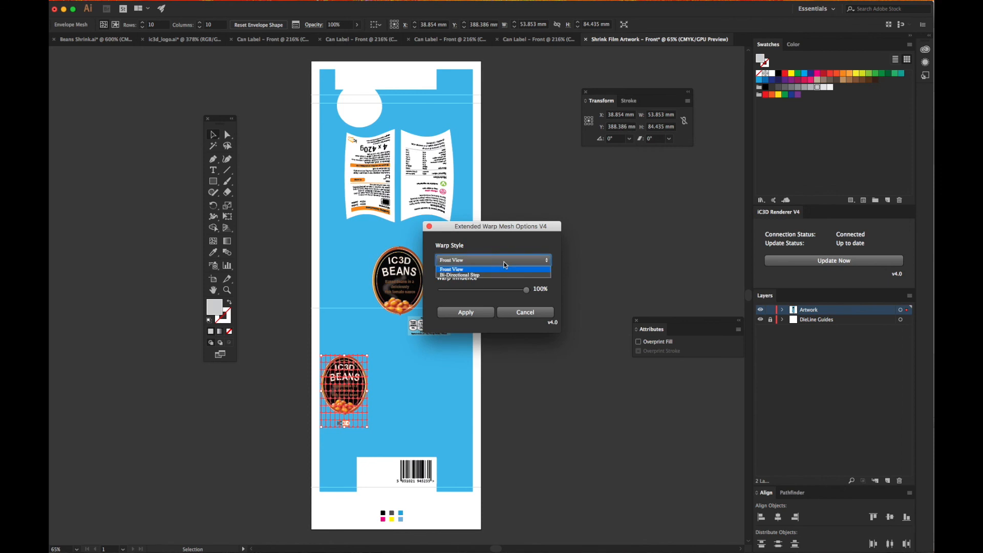
left_click(496, 276)
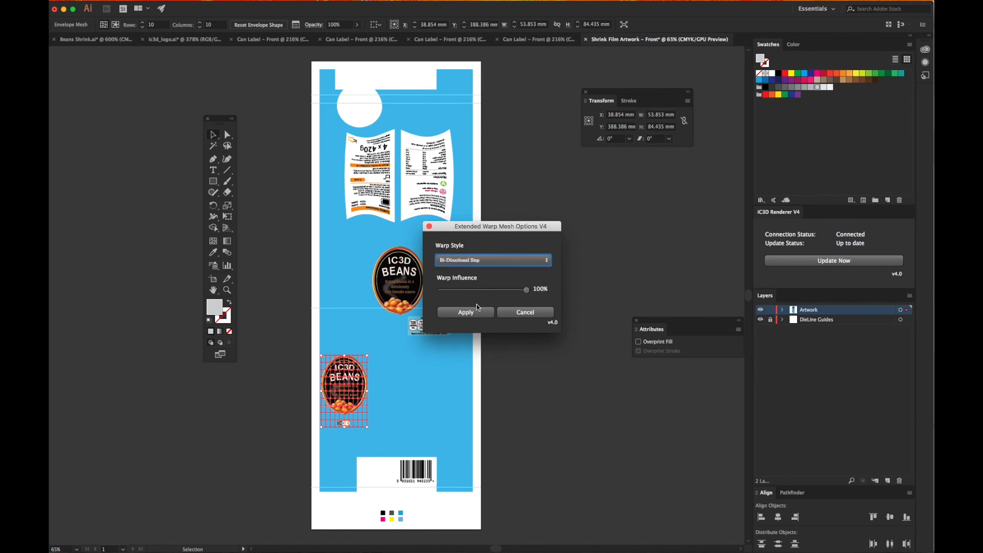
left_click(464, 313)
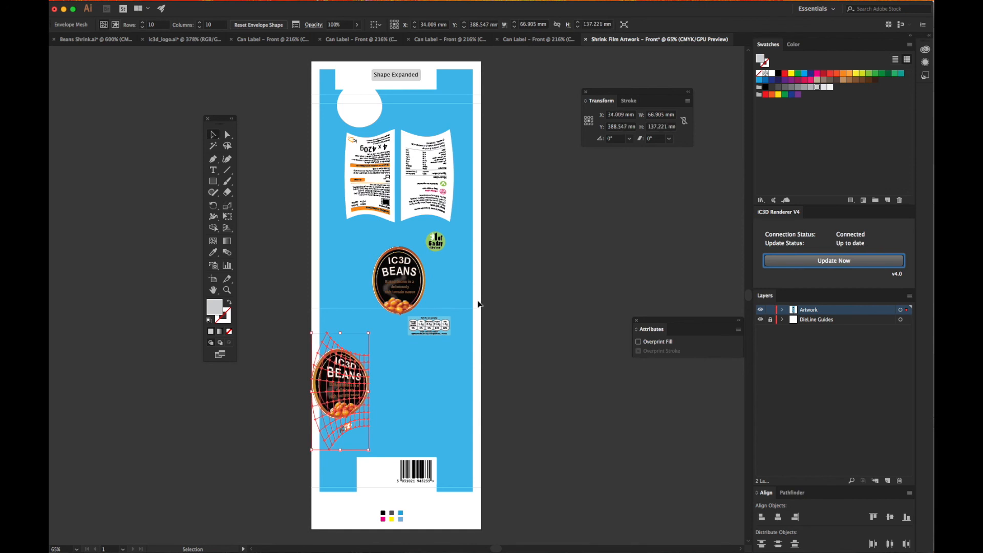
Update the 3D model, switch to iC3D, and inspect the warped logo at the corner of the pack
left_click(784, 264)
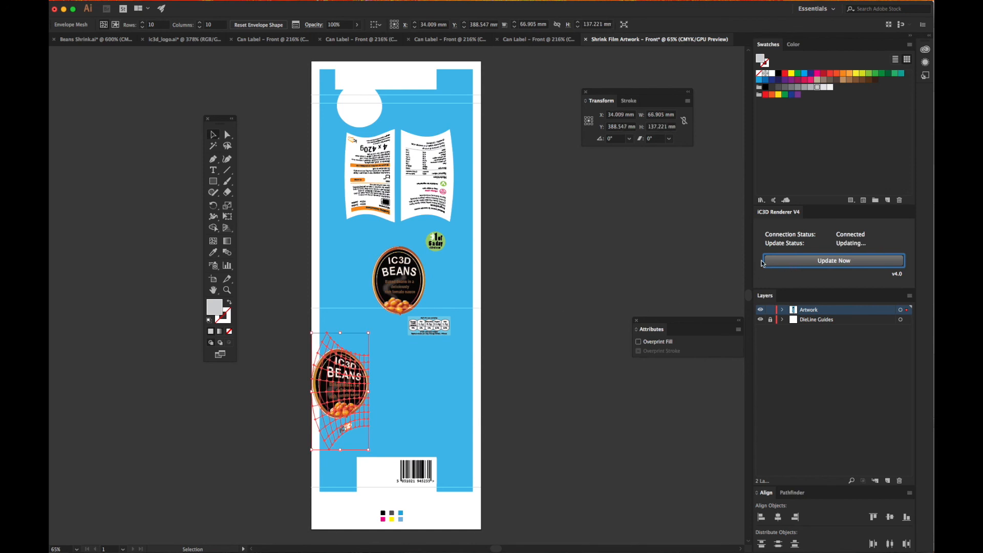
key("super+Tab")
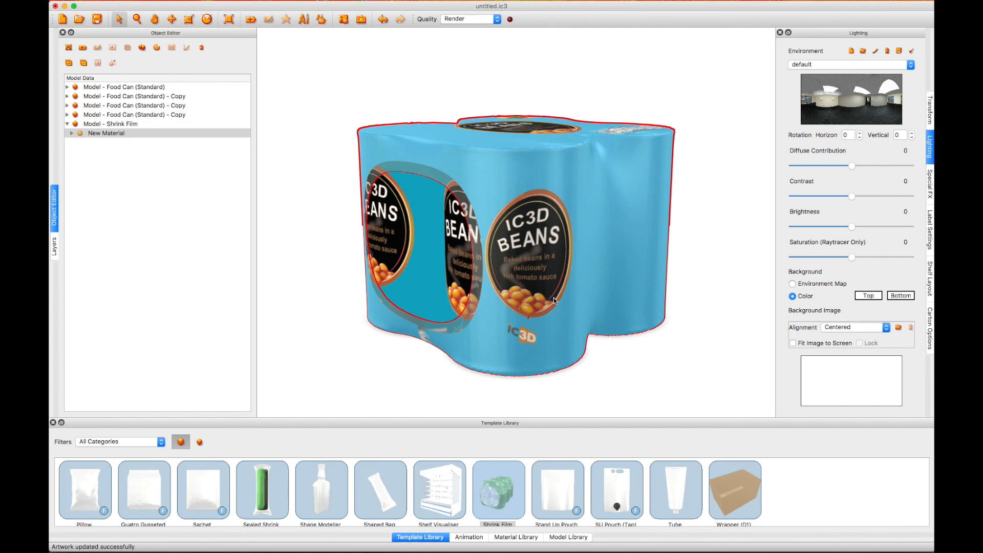
left_click_drag(570, 307, 567, 303)
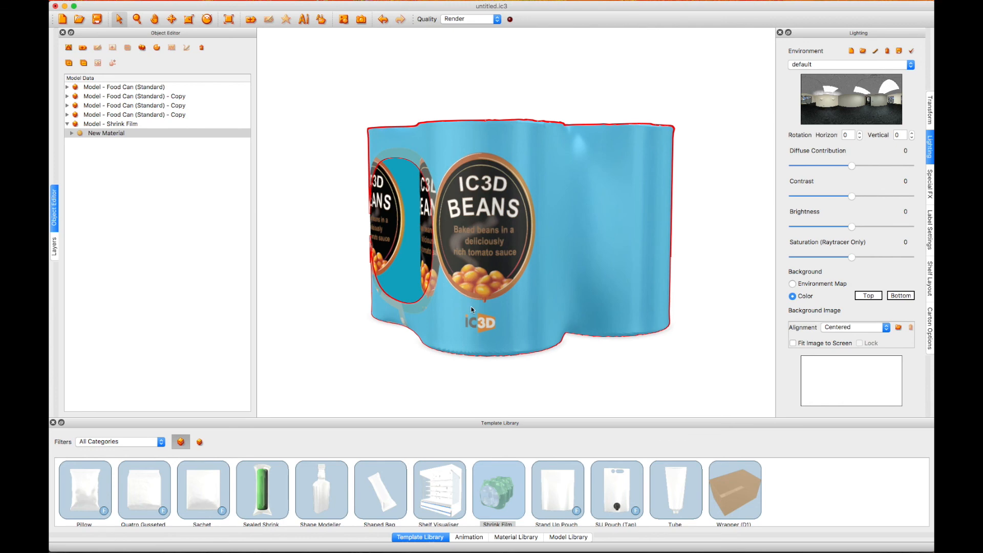